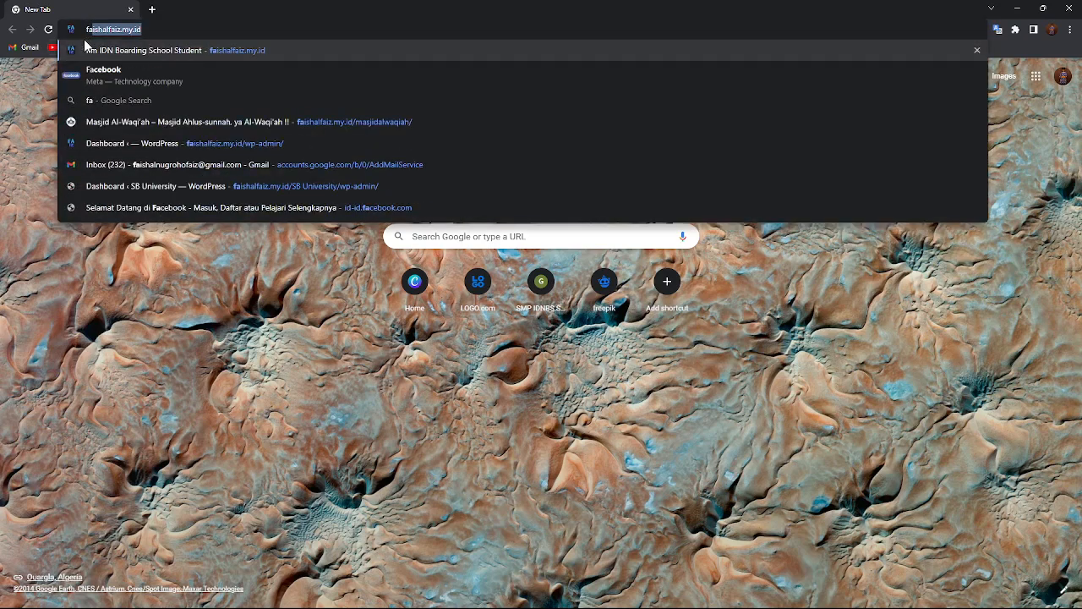
Open the BackNine University site in its subfolder of the my.id domain and skim its home page.
{"action": "key", "text": "Right"}
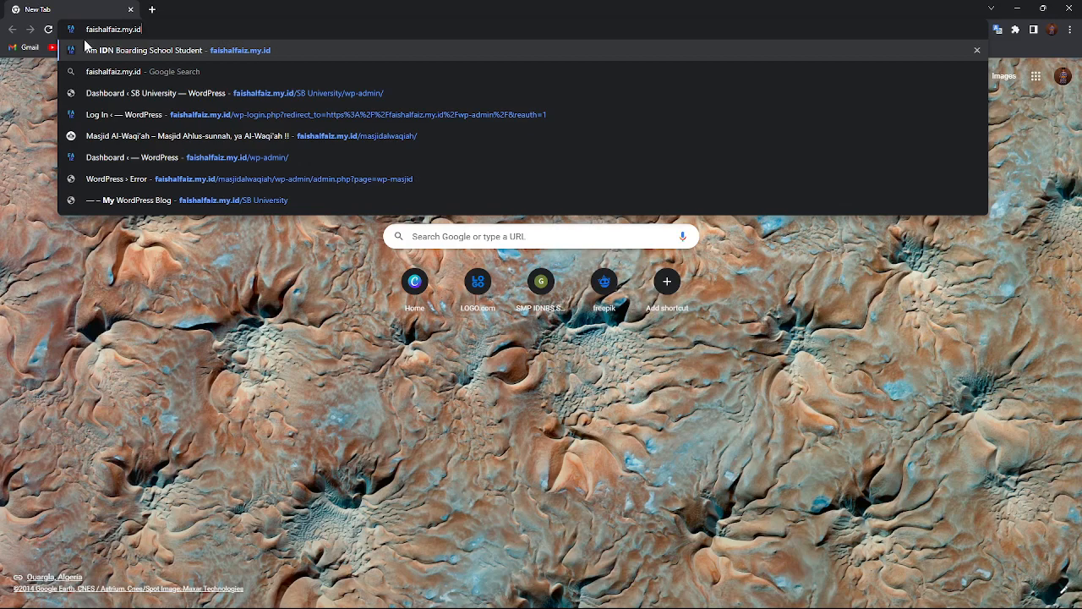
{"action": "type", "text": "/"}
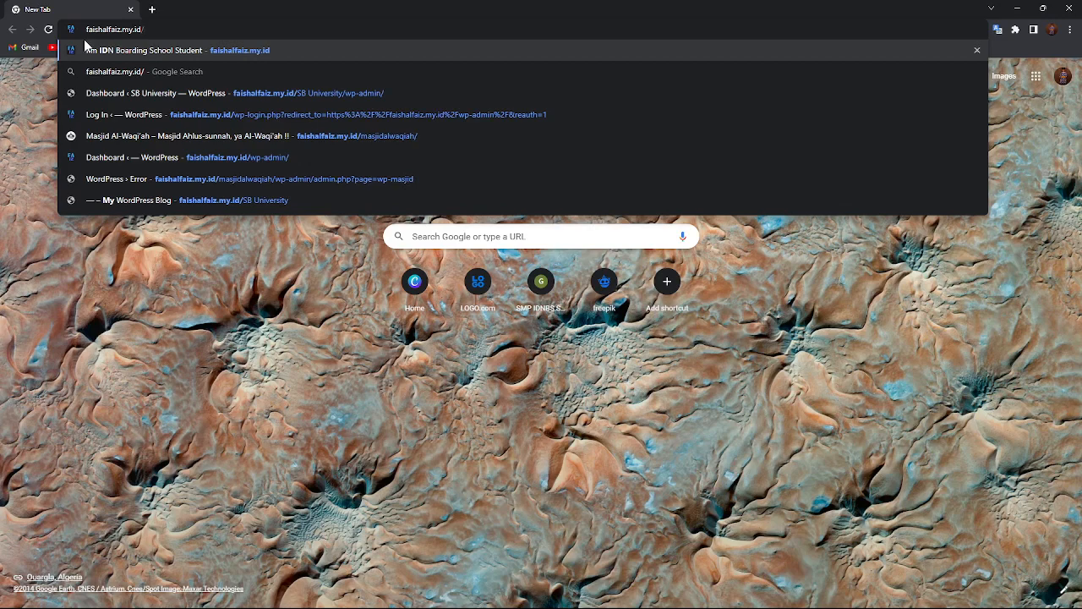
{"action": "type", "text": "BackN"}
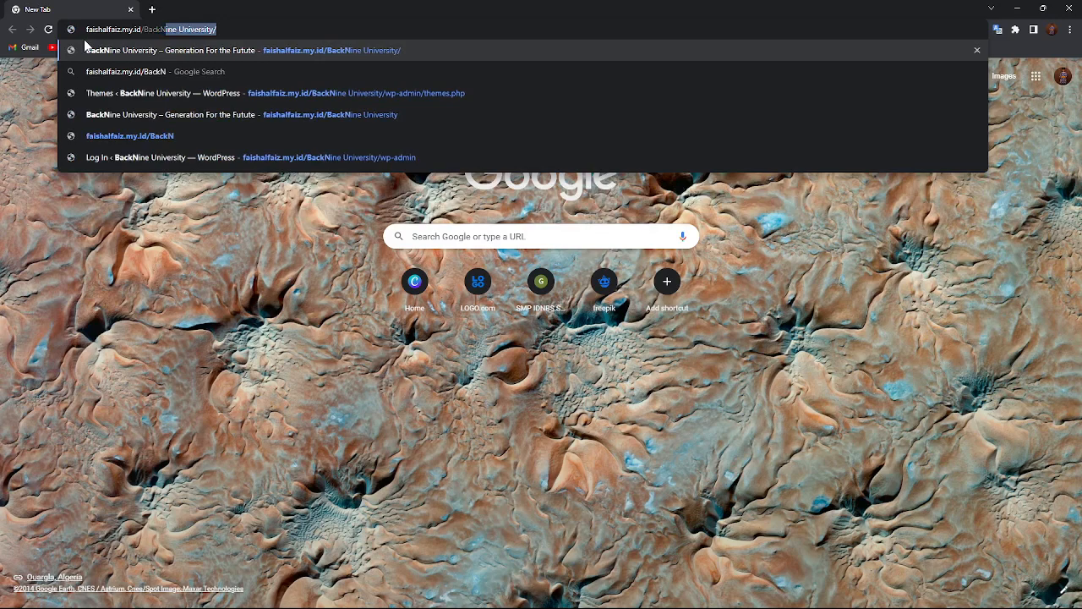
{"action": "type", "text": "ine"}
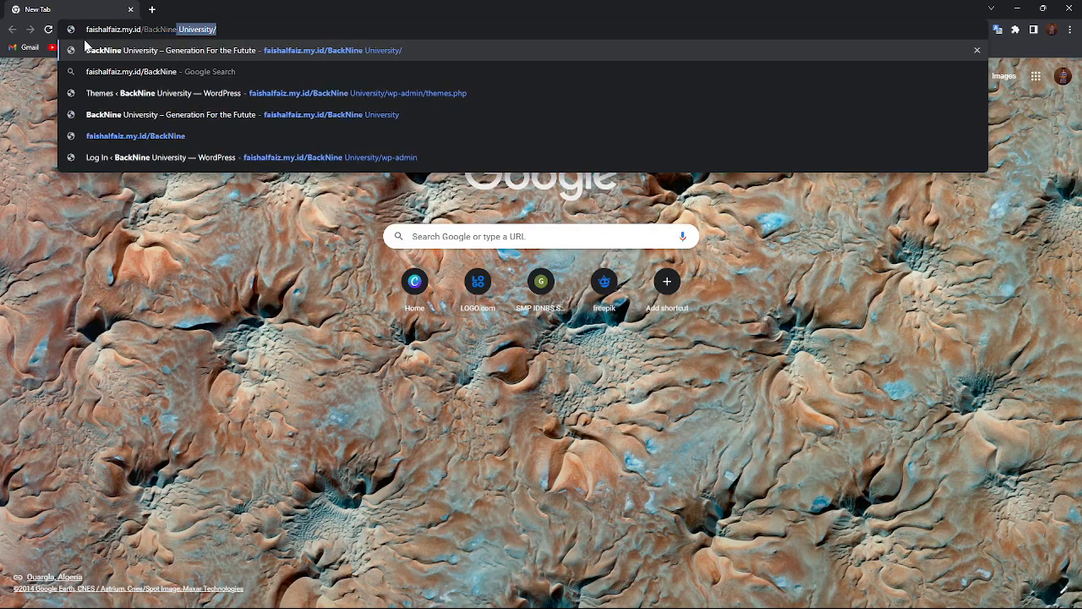
{"action": "type", "text": " University"}
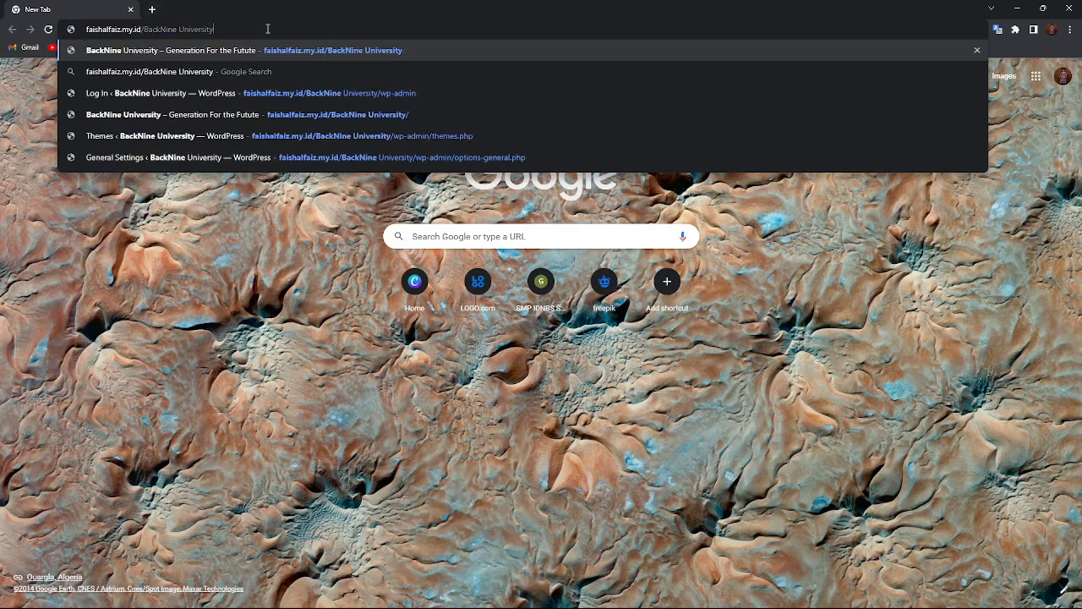
{"action": "key", "text": "Return"}
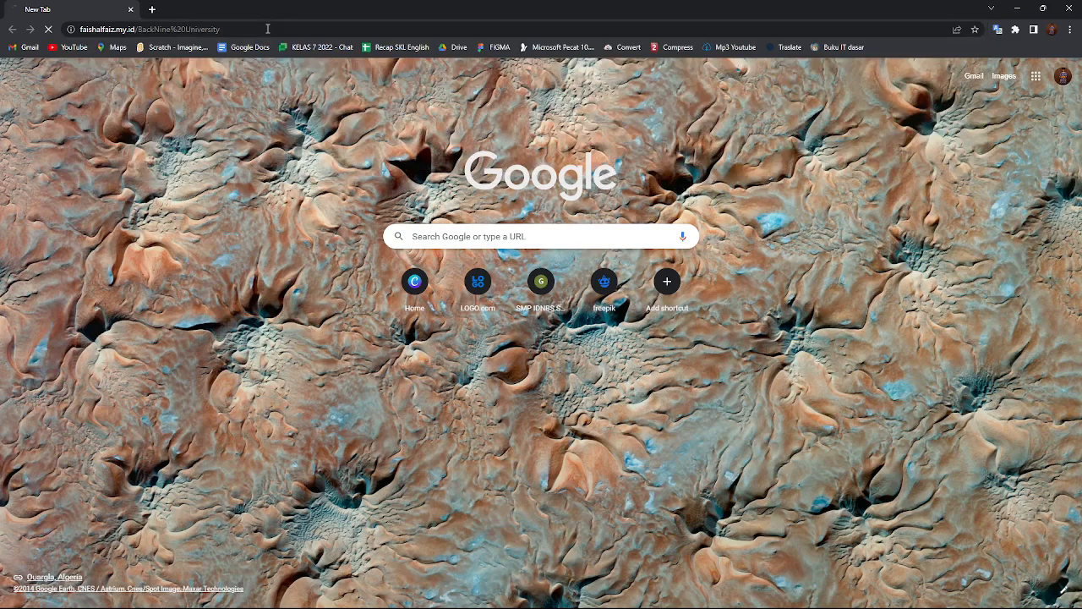
{"action": "scroll", "coordinate": [152, 198], "scroll_direction": "down", "scroll_amount": 10}
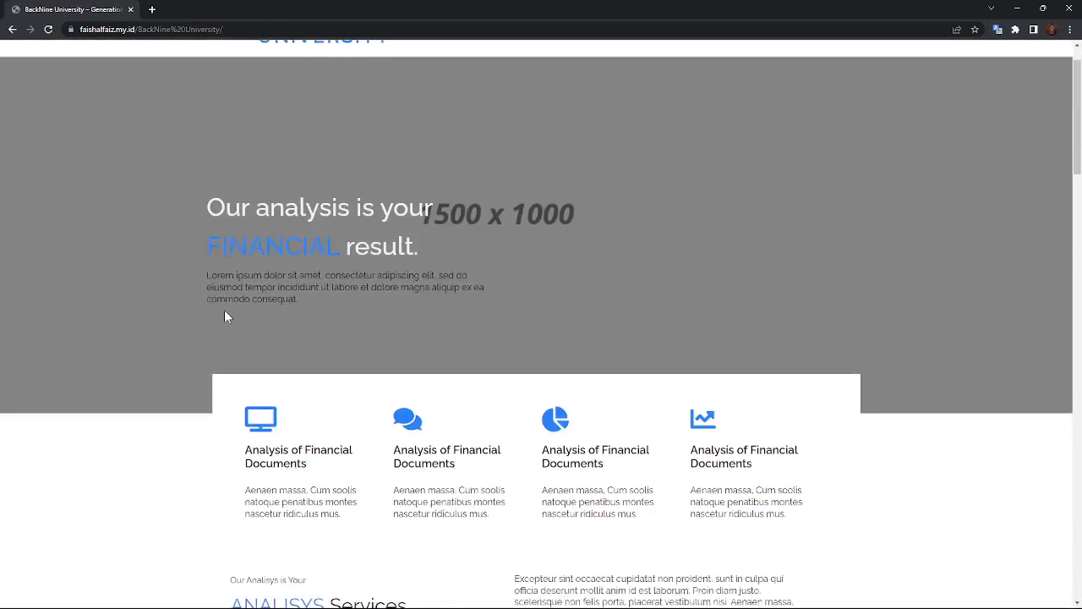
{"action": "scroll", "coordinate": [247, 306], "scroll_direction": "down", "scroll_amount": 15}
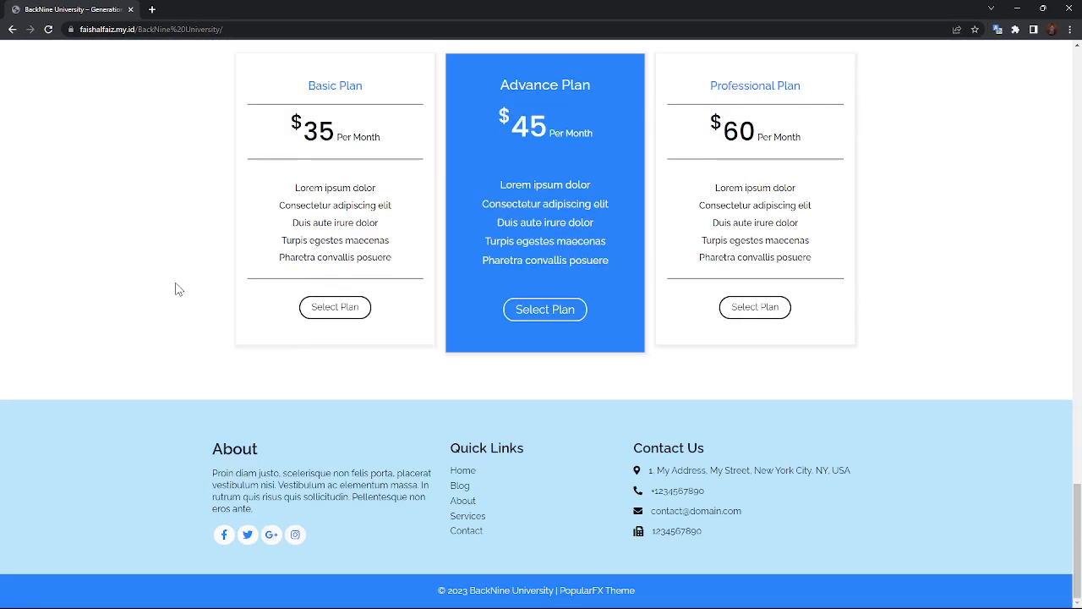
{"action": "scroll", "coordinate": [172, 287], "scroll_direction": "up", "scroll_amount": 20}
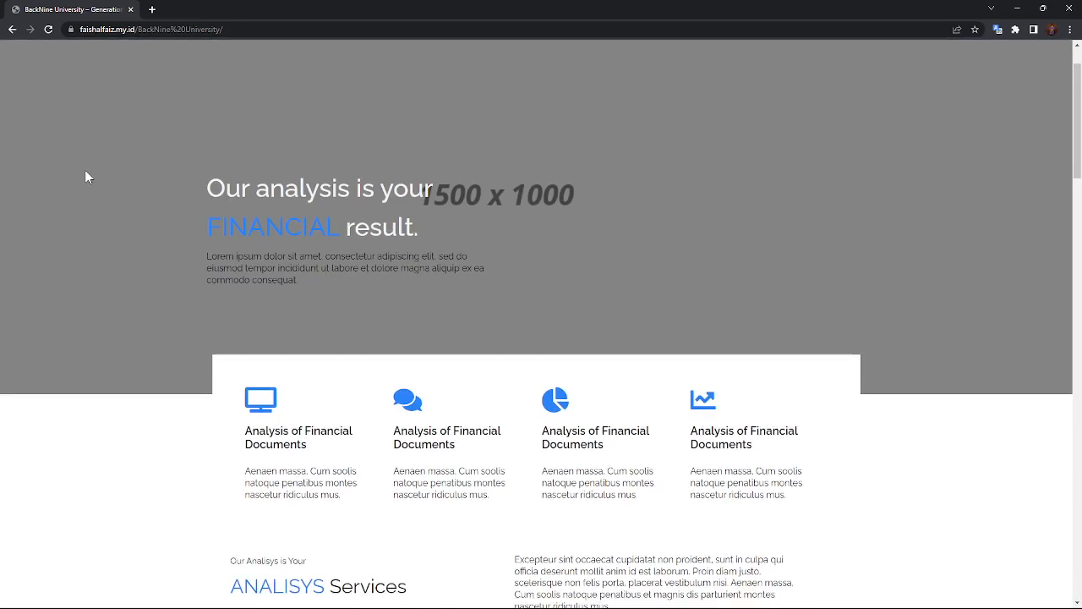
{"action": "scroll", "coordinate": [87, 169], "scroll_direction": "up", "scroll_amount": 1}
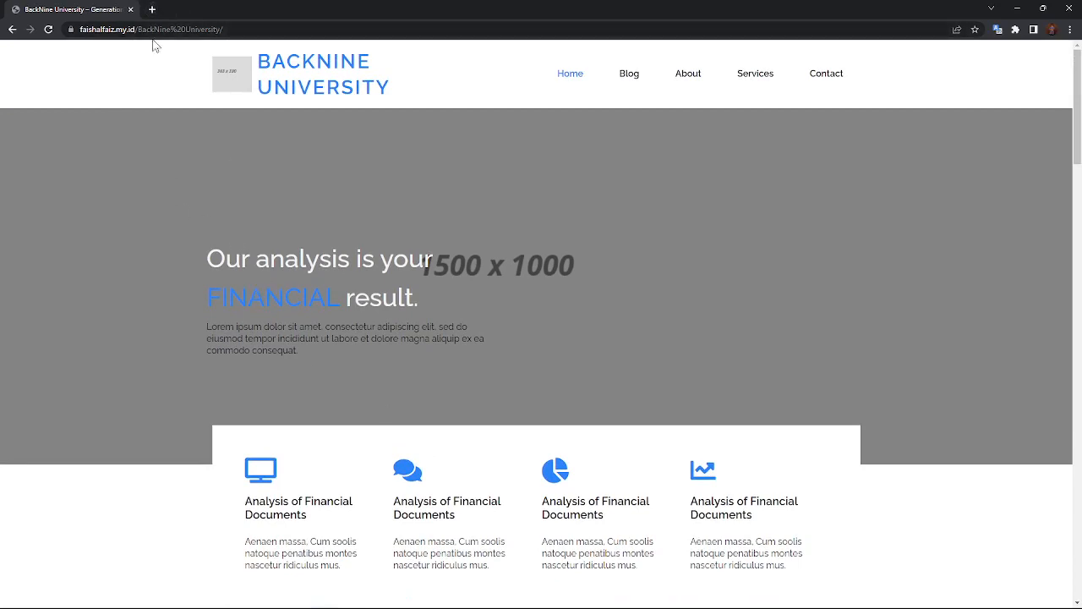
Duplicate the BackNine University tab and open the site's wp-admin login page in the copy.
{"action": "right_click", "coordinate": [63, 11]}
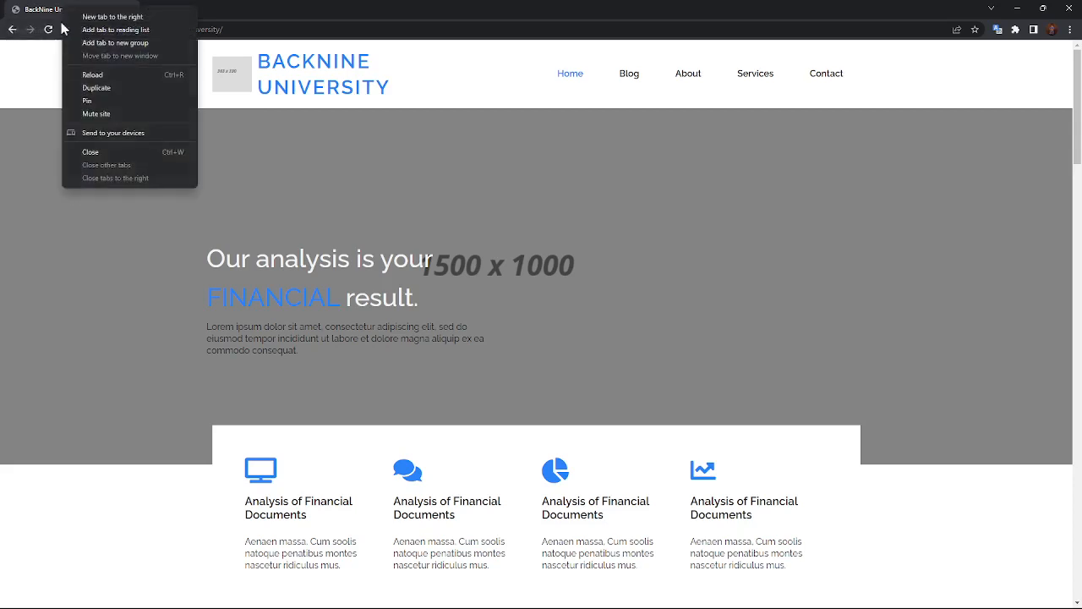
{"action": "left_click", "coordinate": [95, 88]}
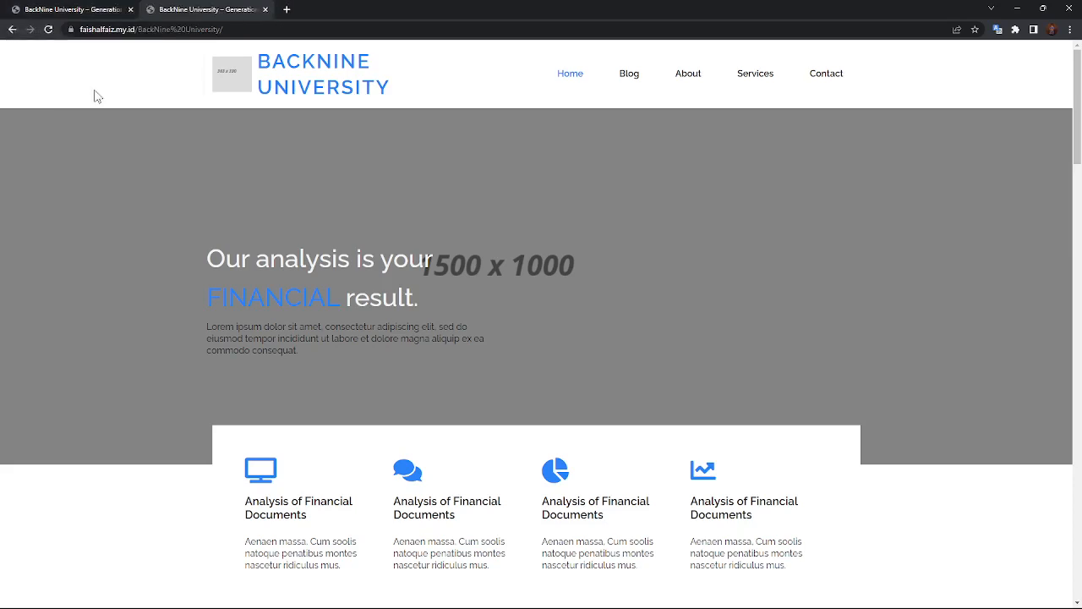
{"action": "left_click", "coordinate": [274, 30]}
{"action": "left_click", "coordinate": [274, 29]}
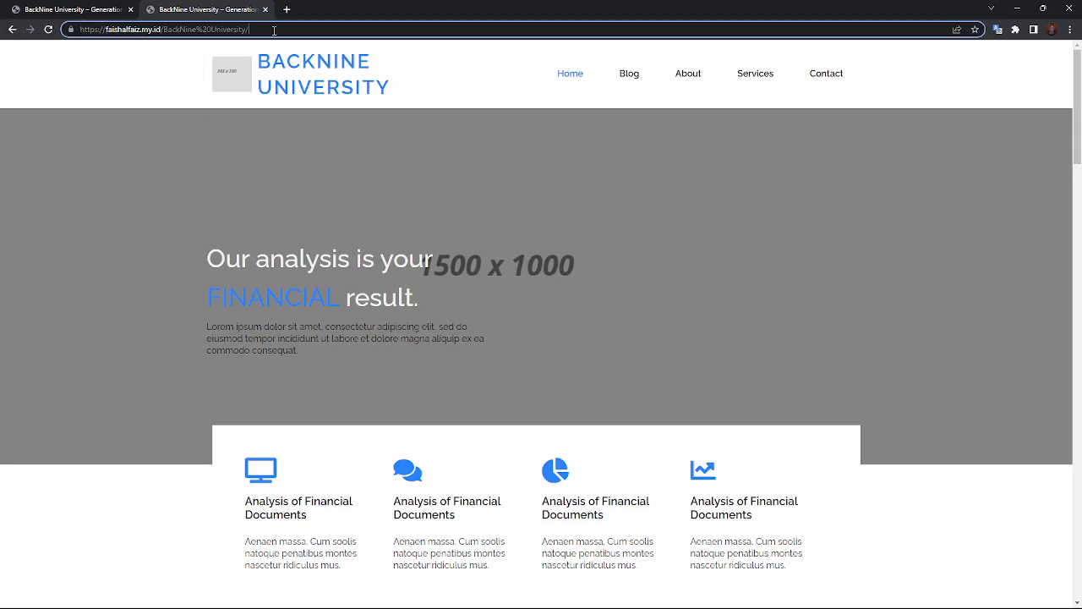
{"action": "type", "text": "wp"}
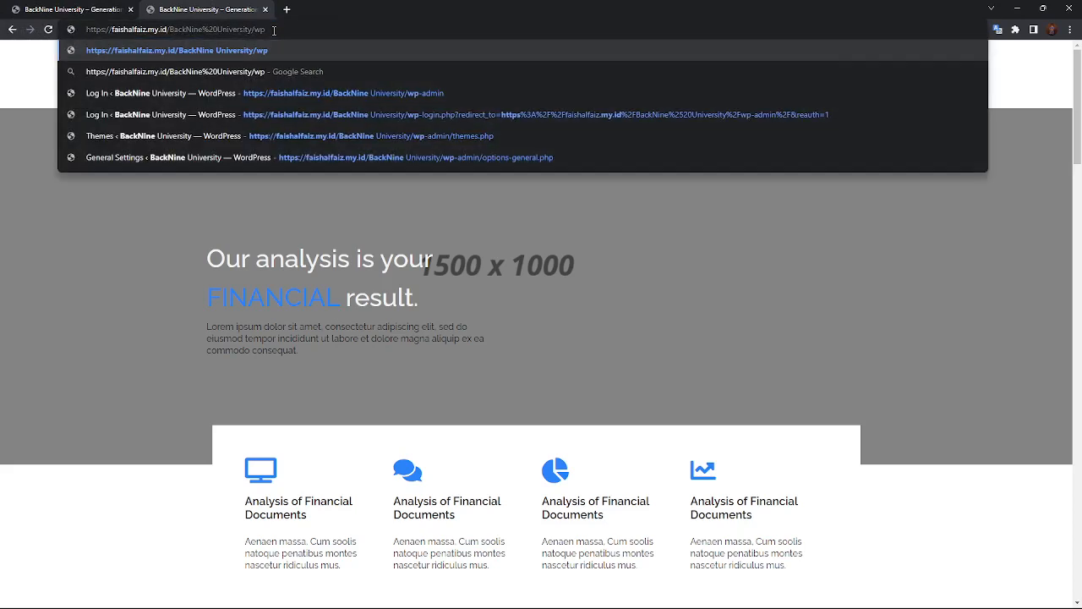
{"action": "type", "text": "-admn"}
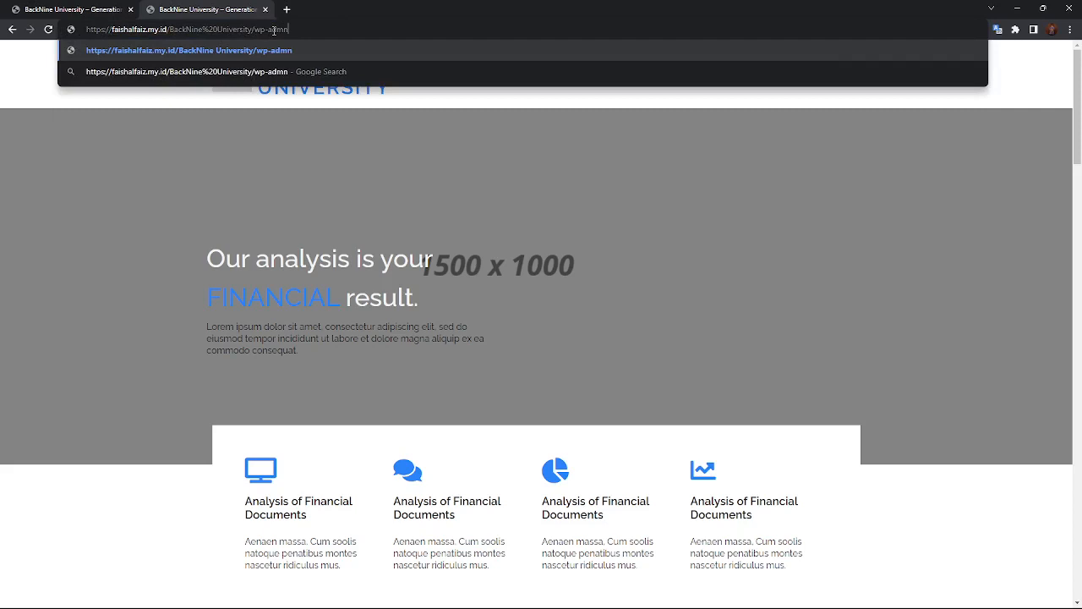
{"action": "key", "text": "BackSpace"}
{"action": "type", "text": "in"}
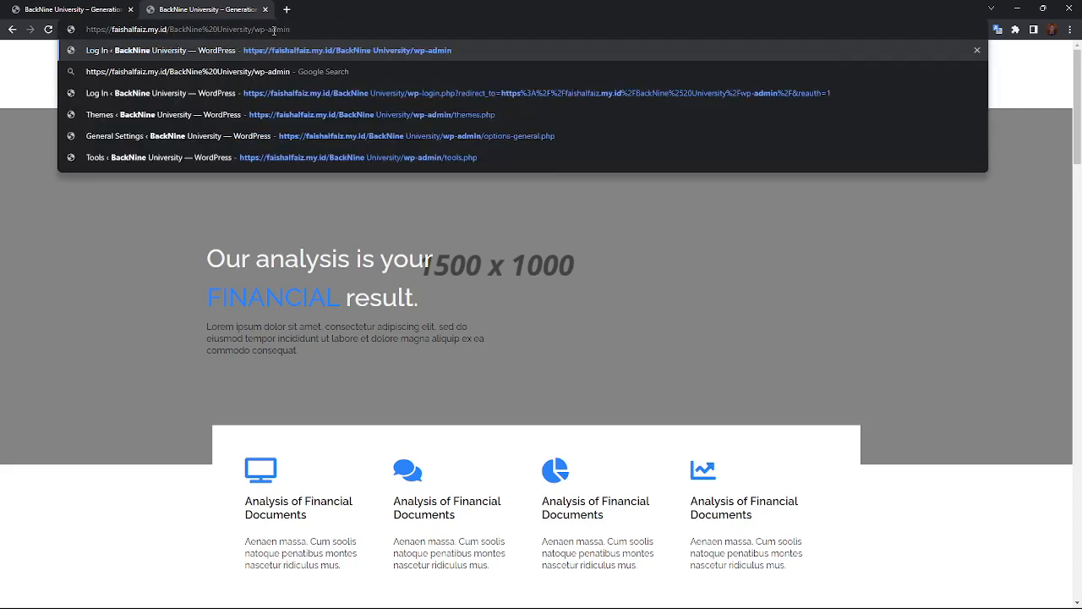
{"action": "key", "text": "Return"}
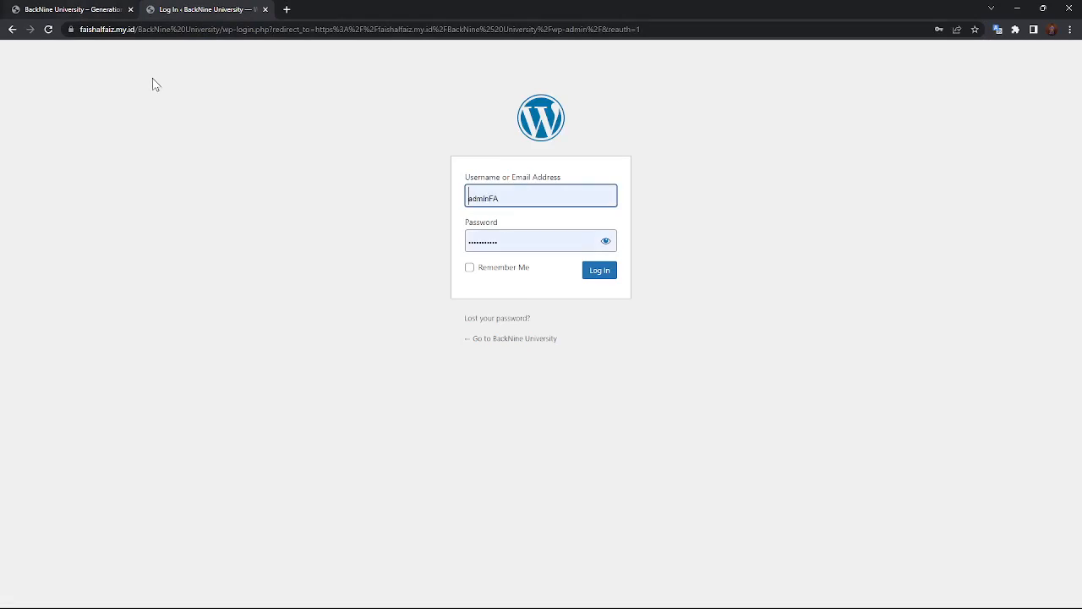
Log in to the WordPress admin with the username tutortest and the account password.
{"action": "left_click_drag", "start_coordinate": [522, 196], "coordinate": [242, 180]}
{"action": "key", "text": "BackSpace"}
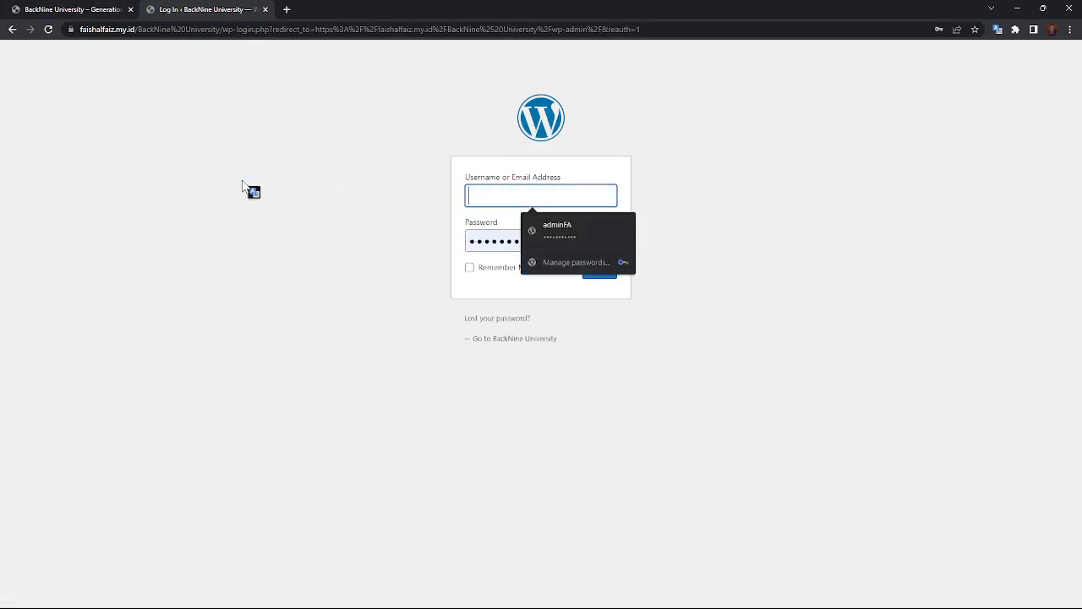
{"action": "type", "text": "tutortest"}
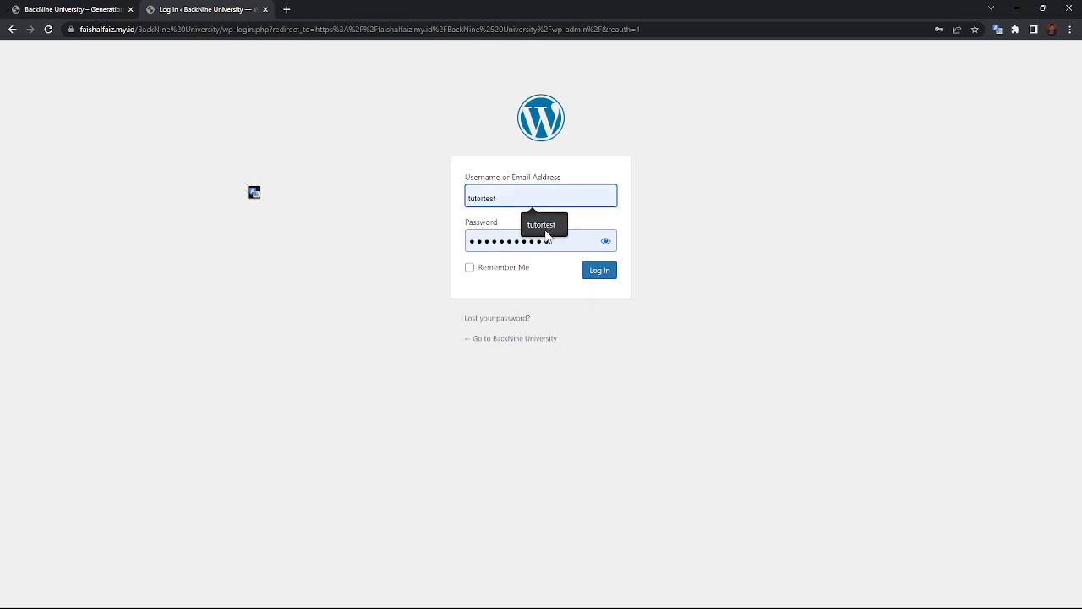
{"action": "left_click", "coordinate": [543, 224]}
{"action": "left_click", "coordinate": [567, 248]}
{"action": "key", "text": "BackSpace"}
{"action": "key", "text": "BackSpace"}
{"action": "key", "text": "BackSpace"}
{"action": "key", "text": "BackSpace"}
{"action": "key", "text": "BackSpace"}
{"action": "key", "text": "BackSpace"}
{"action": "key", "text": "BackSpace"}
{"action": "key", "text": "BackSpace"}
{"action": "key", "text": "BackSpace"}
{"action": "key", "text": "BackSpace"}
{"action": "key", "text": "BackSpace"}
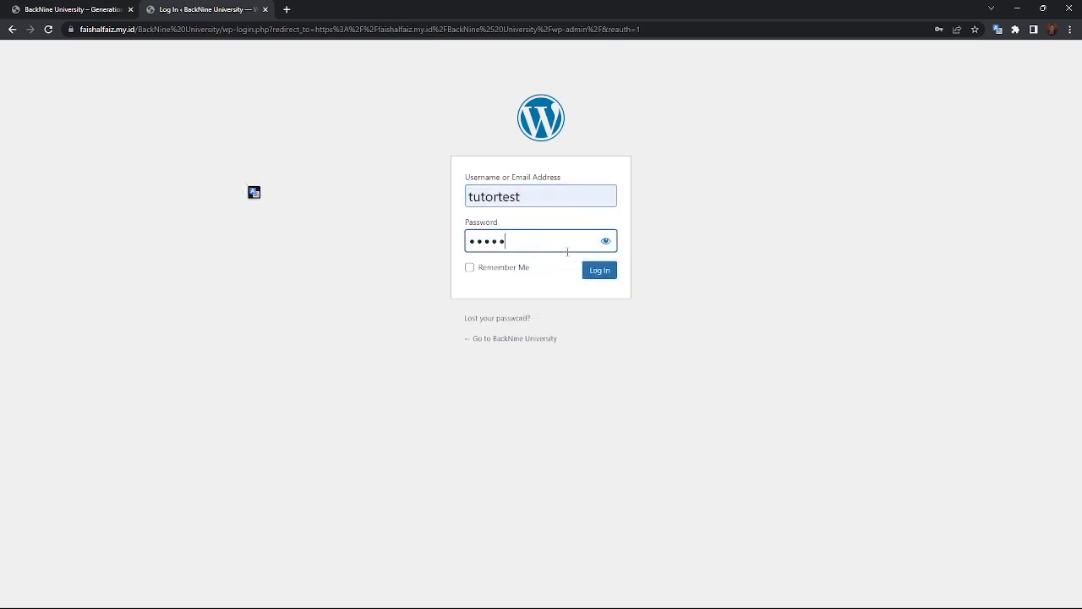
{"action": "type", "text": "••••"}
{"action": "left_click", "coordinate": [599, 275]}
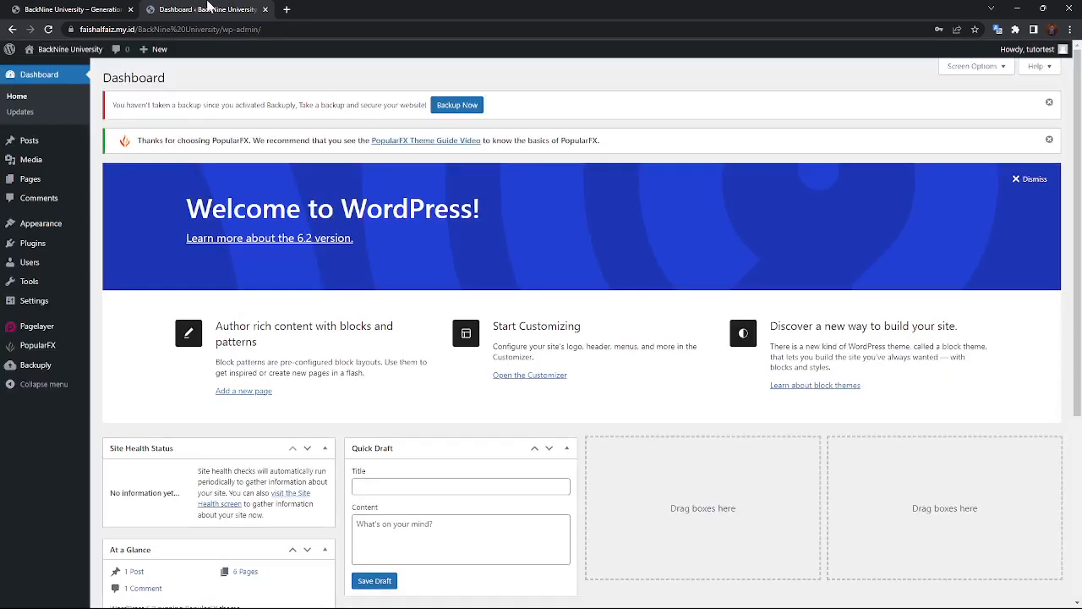
Place the dashboard tab before the public site tab and look over the dashboard widgets and admin sections.
{"action": "left_click_drag", "start_coordinate": [207, 8], "coordinate": [77, 8]}
{"action": "scroll", "coordinate": [292, 307], "scroll_direction": "down", "scroll_amount": 4}
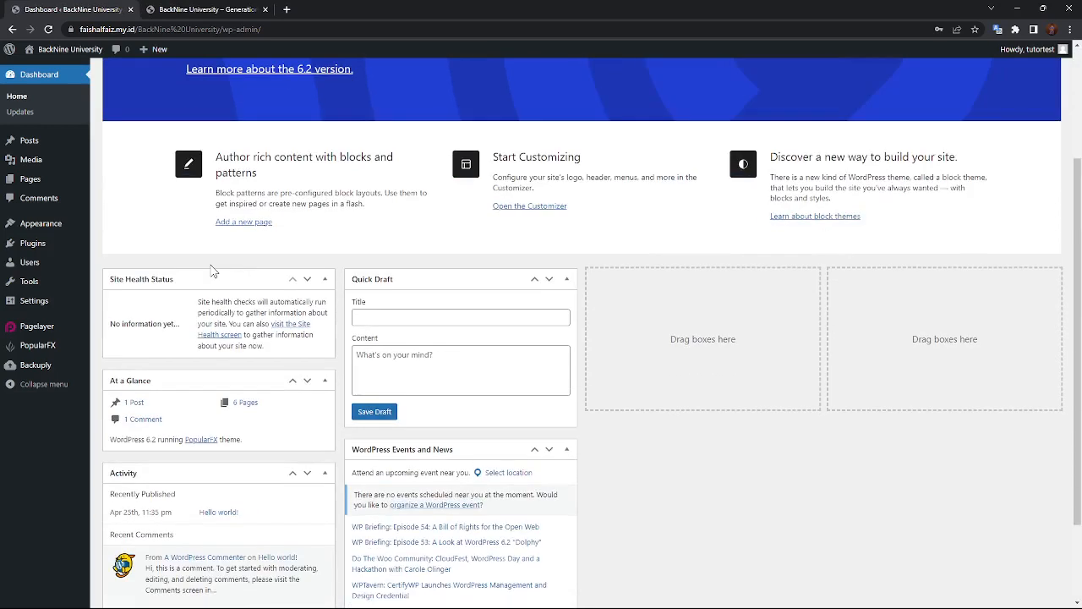
{"action": "scroll", "coordinate": [220, 258], "scroll_direction": "down", "scroll_amount": 2}
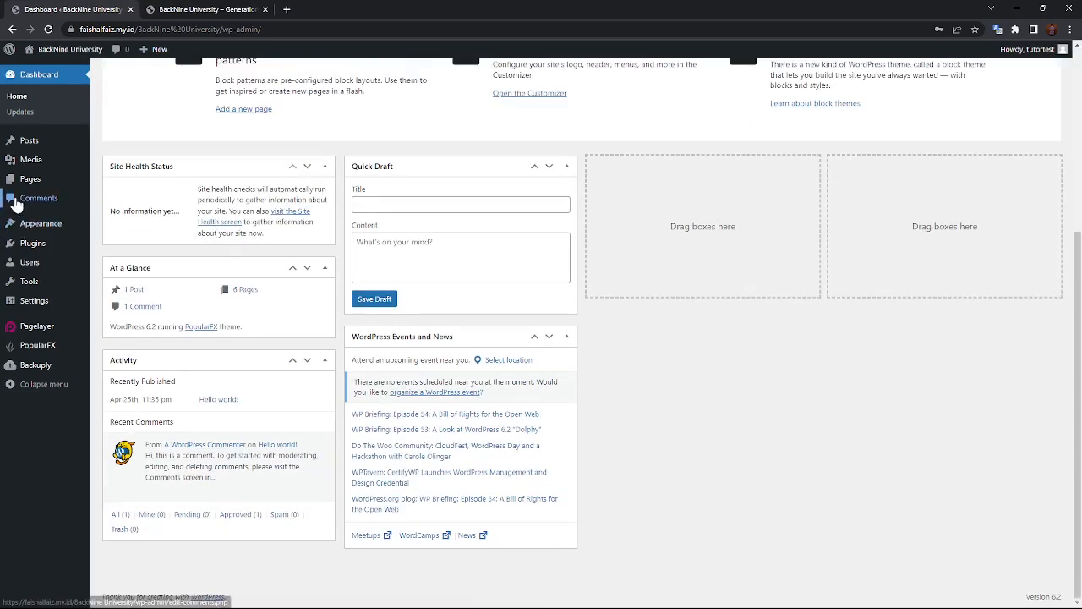
{"action": "mouse_move", "coordinate": [4, 228]}
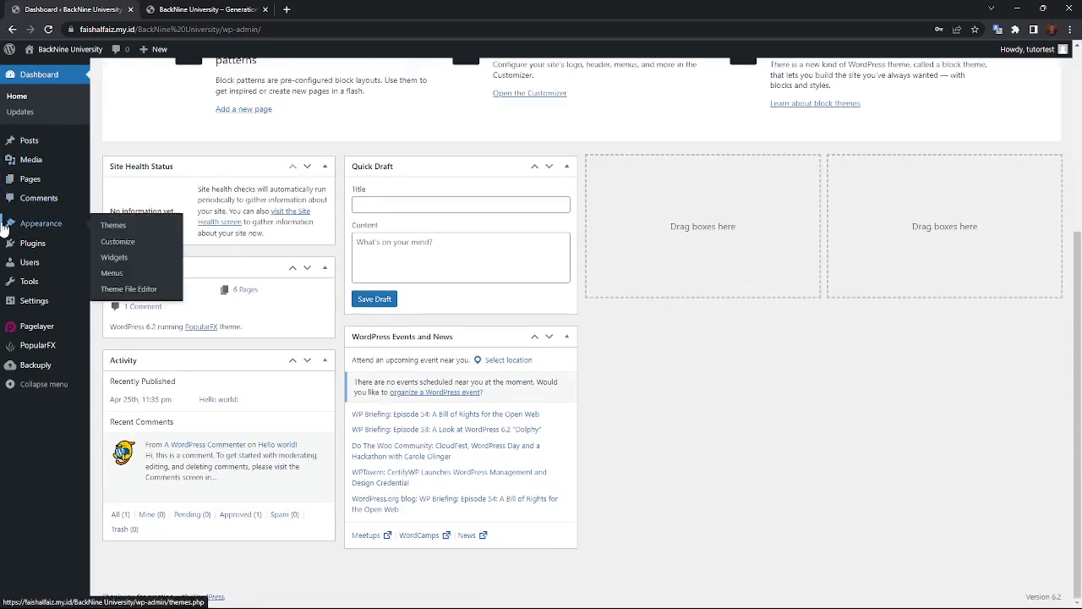
{"action": "mouse_move", "coordinate": [23, 243]}
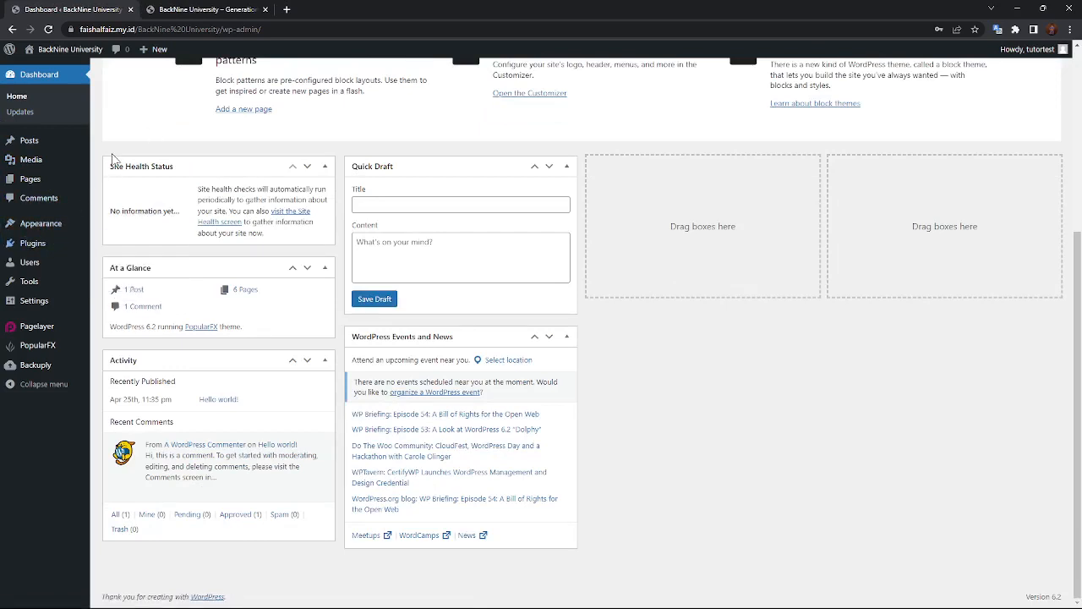
{"action": "scroll", "coordinate": [623, 564], "scroll_direction": "up", "scroll_amount": 2}
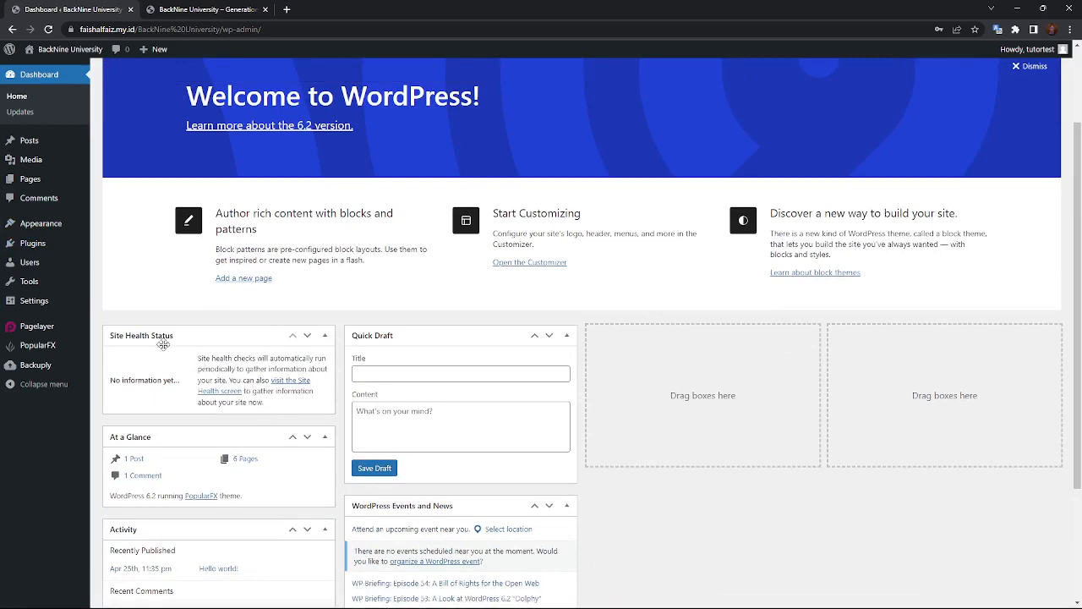
Delete the Akismet Anti-Spam plugin from the site's installed plugins.
{"action": "left_click", "coordinate": [40, 244]}
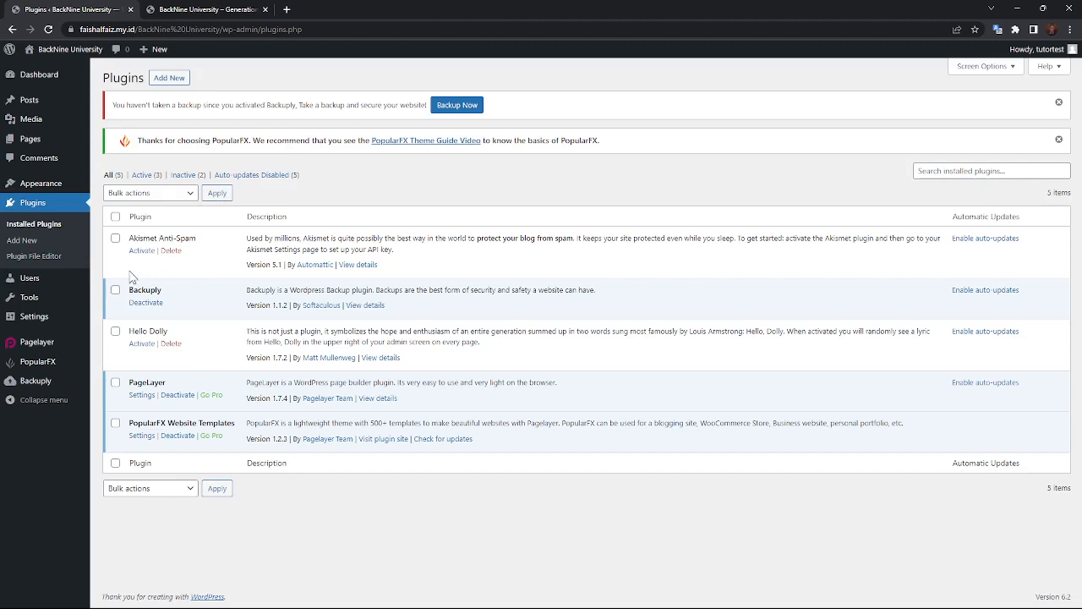
{"action": "left_click", "coordinate": [170, 251]}
{"action": "left_click", "coordinate": [600, 93]}
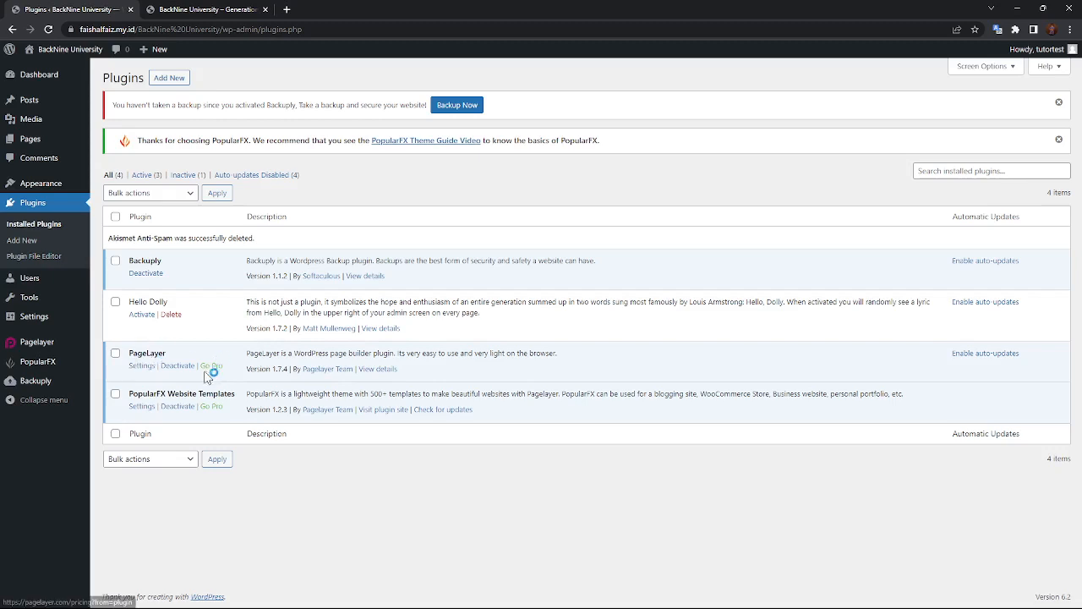
Deactivate the PageLayer and PopularFX Website Templates plugins and delete both of them.
{"action": "left_click", "coordinate": [178, 371]}
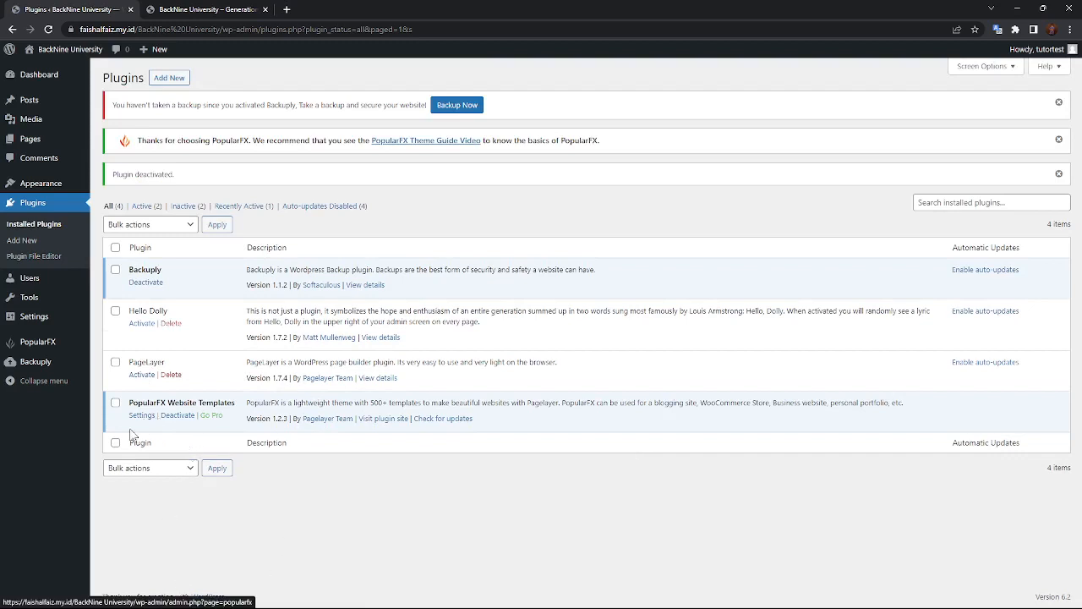
{"action": "left_click", "coordinate": [175, 416]}
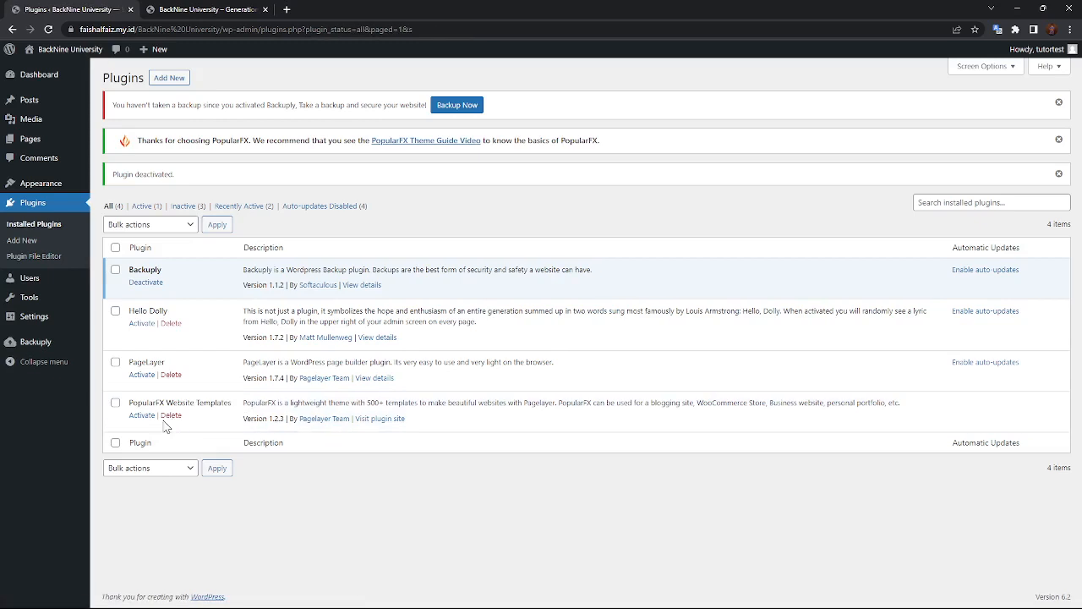
{"action": "left_click", "coordinate": [171, 375]}
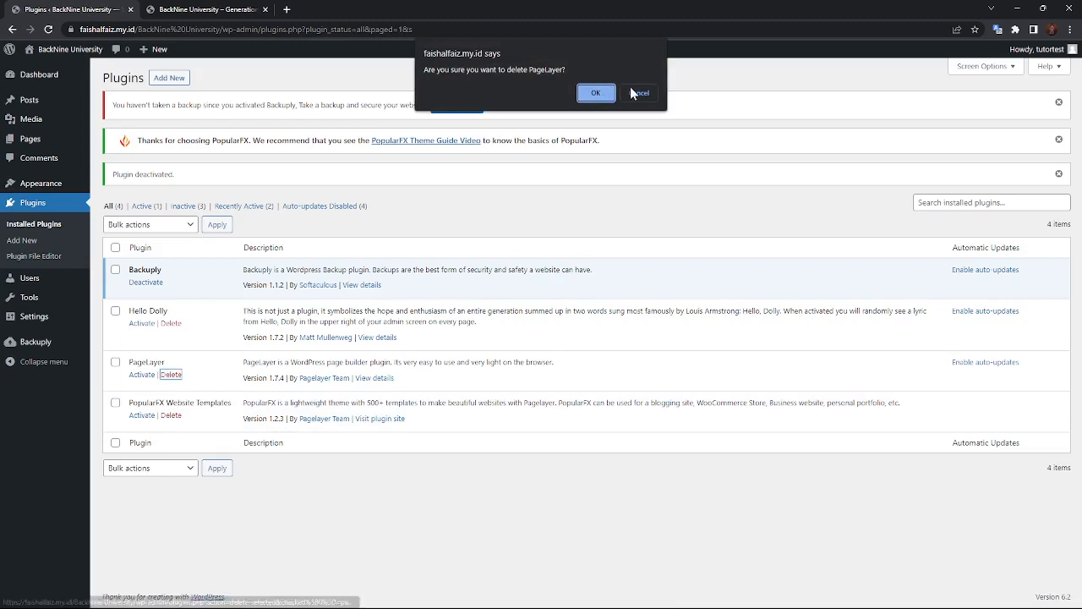
{"action": "left_click", "coordinate": [598, 95]}
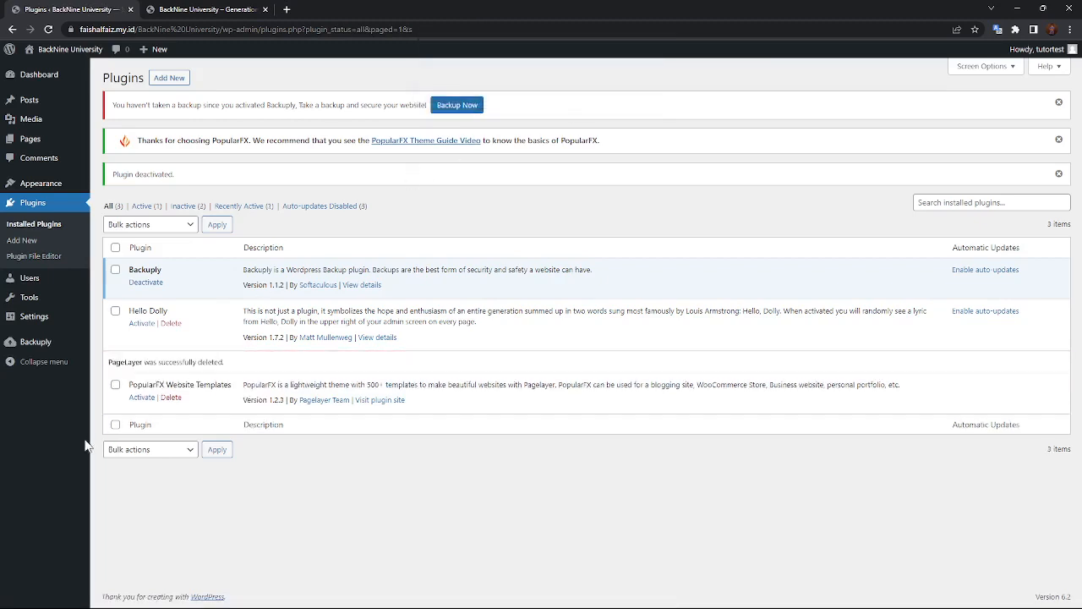
{"action": "left_click", "coordinate": [170, 397]}
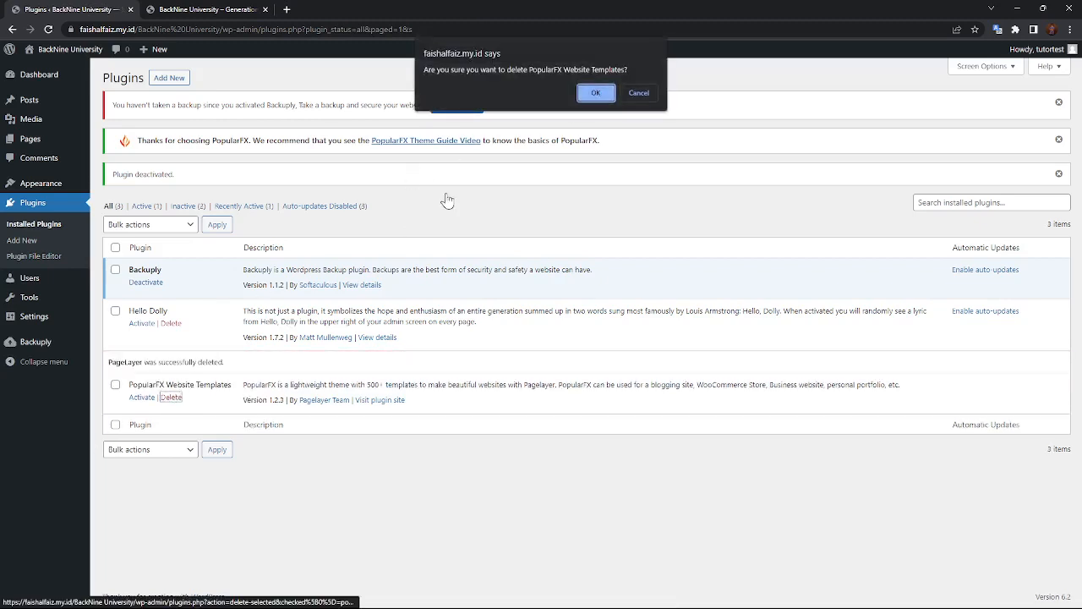
{"action": "left_click", "coordinate": [594, 92]}
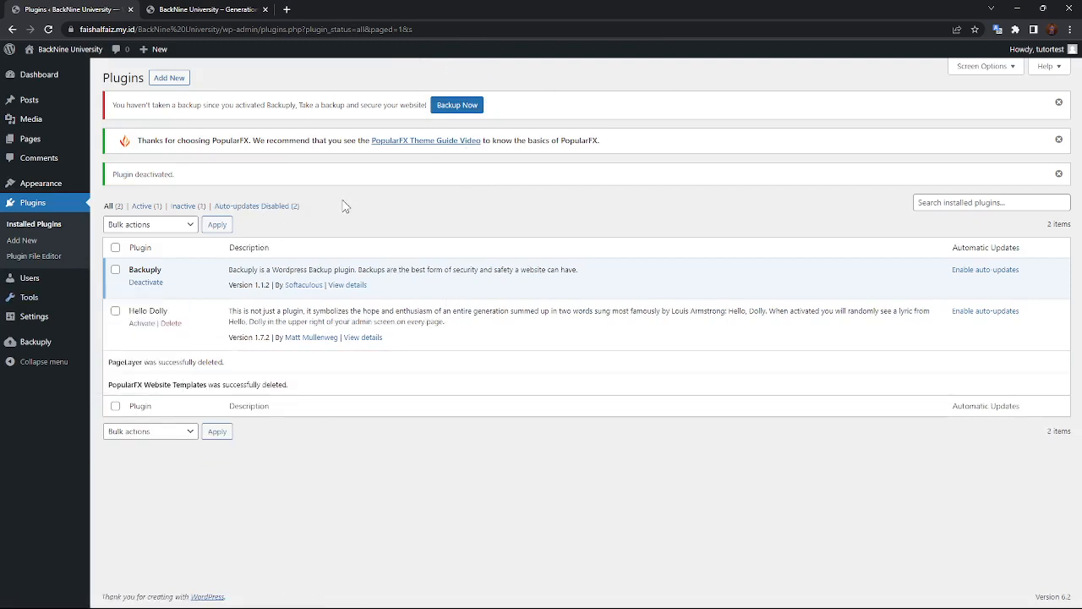
Delete the Hello Dolly plugin and open the featured selection of plugins available to add.
{"action": "left_click", "coordinate": [171, 324]}
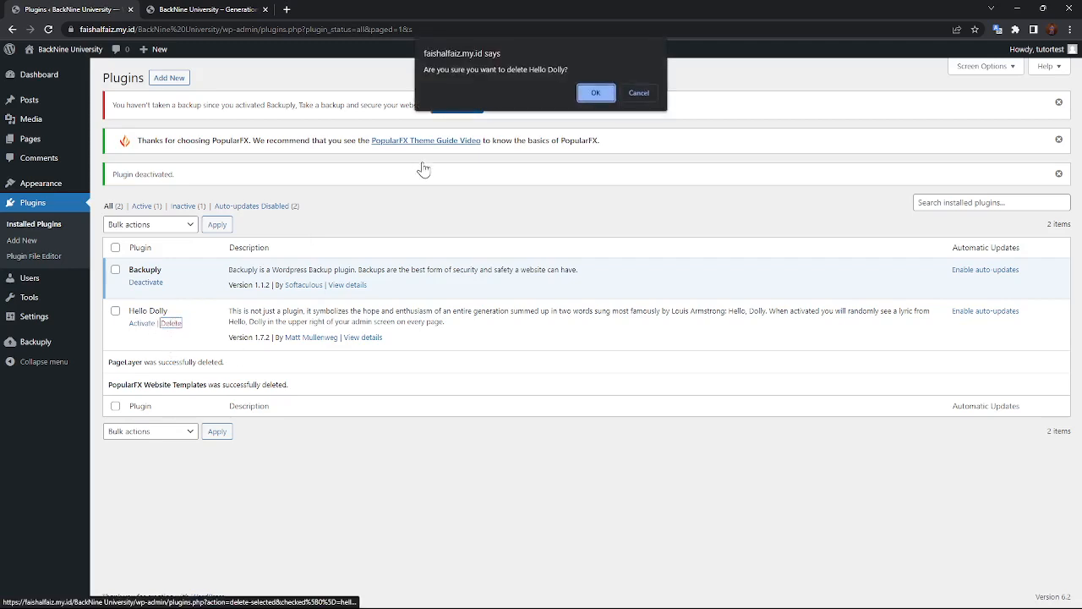
{"action": "left_click", "coordinate": [590, 93]}
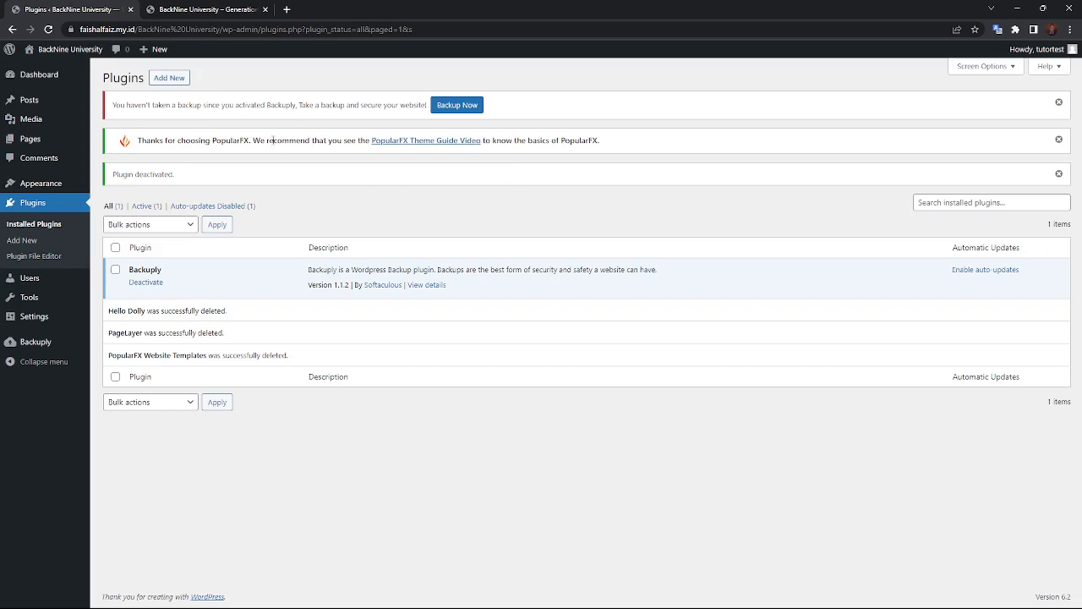
{"action": "left_click", "coordinate": [169, 78]}
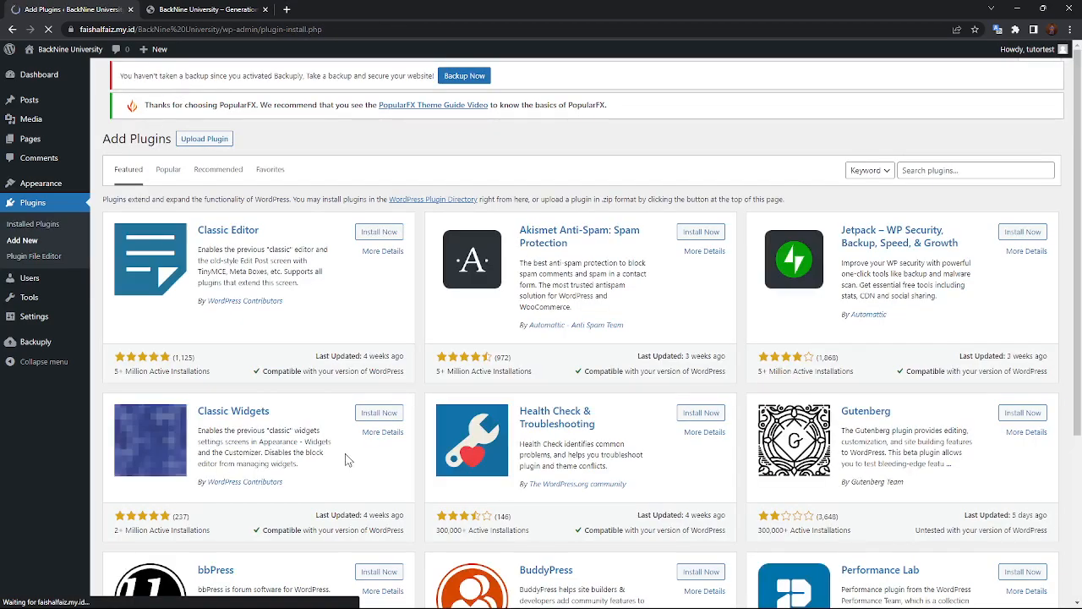
{"action": "scroll", "coordinate": [328, 428], "scroll_direction": "down", "scroll_amount": 3}
{"action": "scroll", "coordinate": [322, 424], "scroll_direction": "up", "scroll_amount": 4}
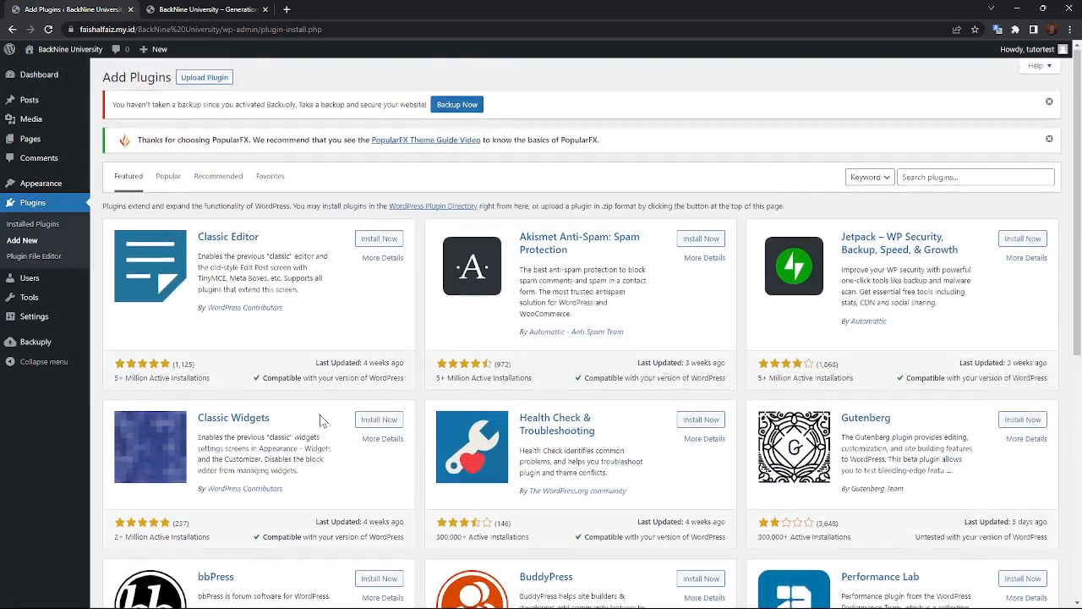
Search the plugin directory for kubio, then install and activate Kubio Page Builder.
{"action": "left_click", "coordinate": [909, 177]}
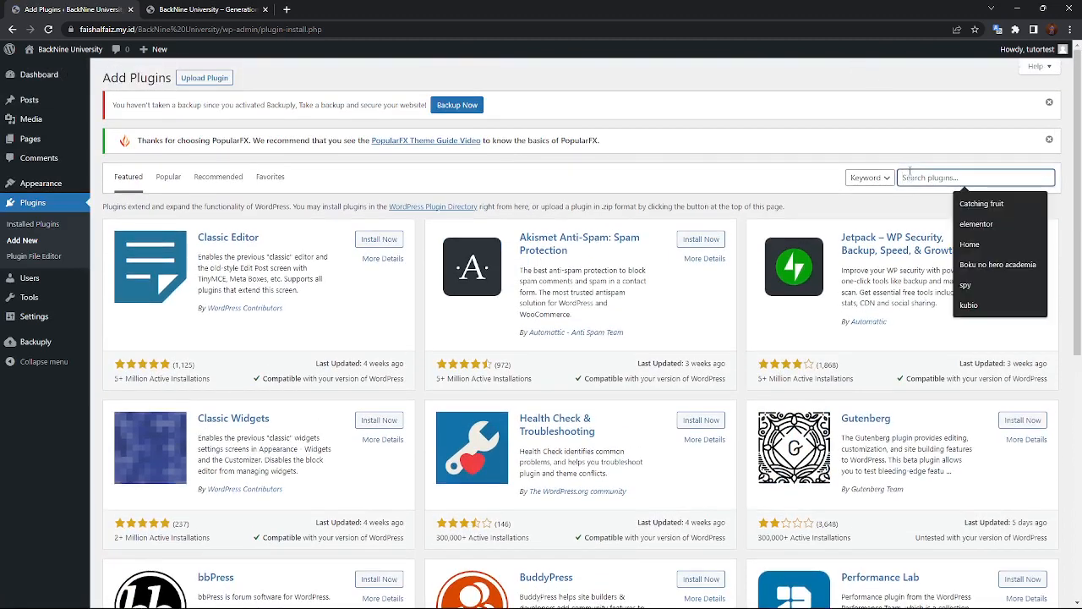
{"action": "type", "text": "ko"}
{"action": "key", "text": "BackSpace"}
{"action": "type", "text": "ubi"}
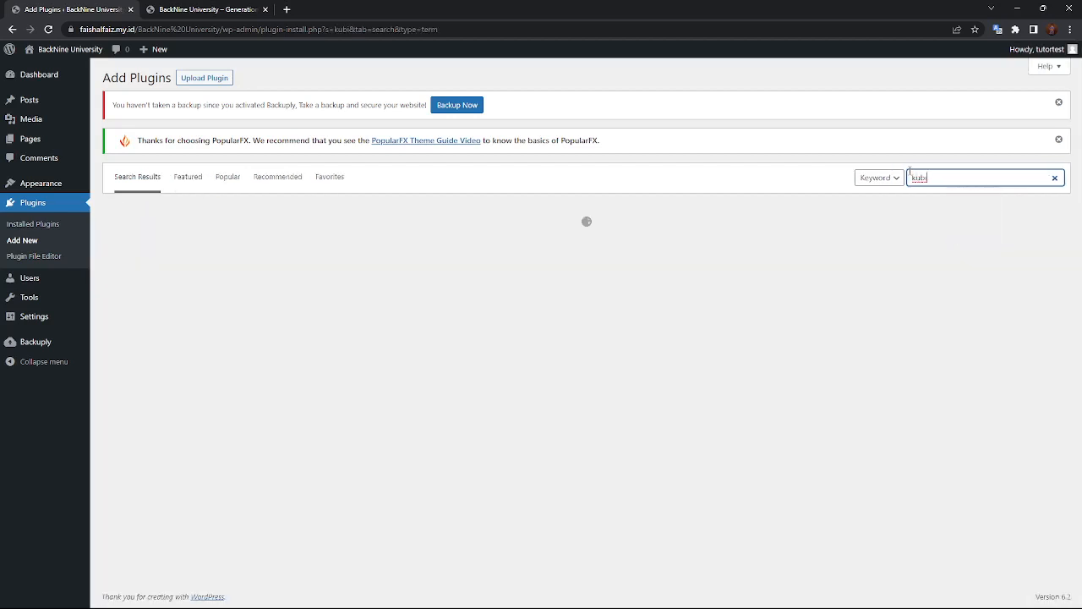
{"action": "type", "text": "o"}
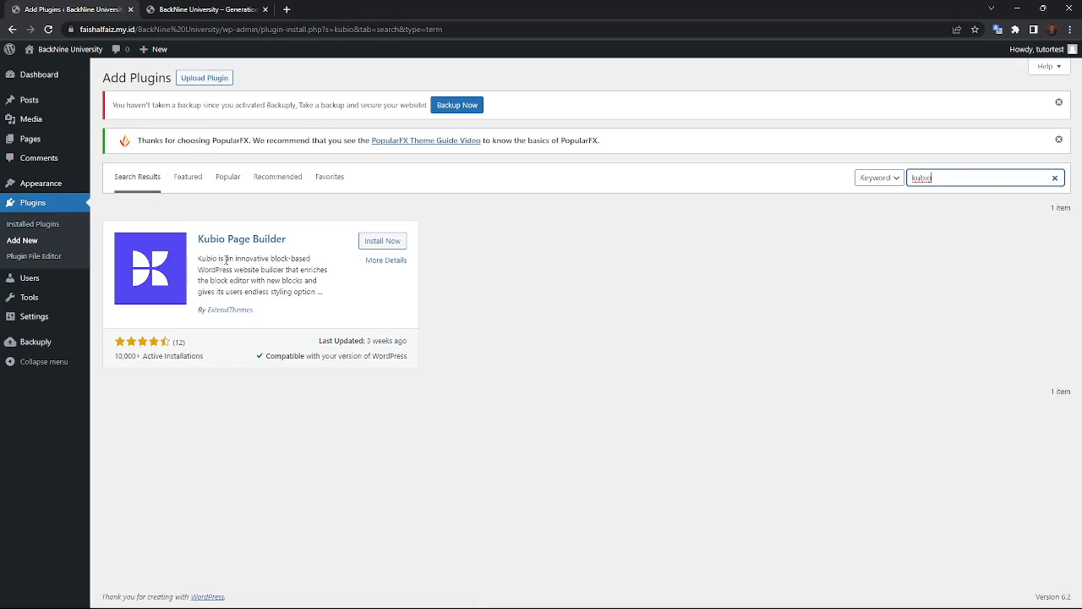
{"action": "left_click", "coordinate": [372, 245]}
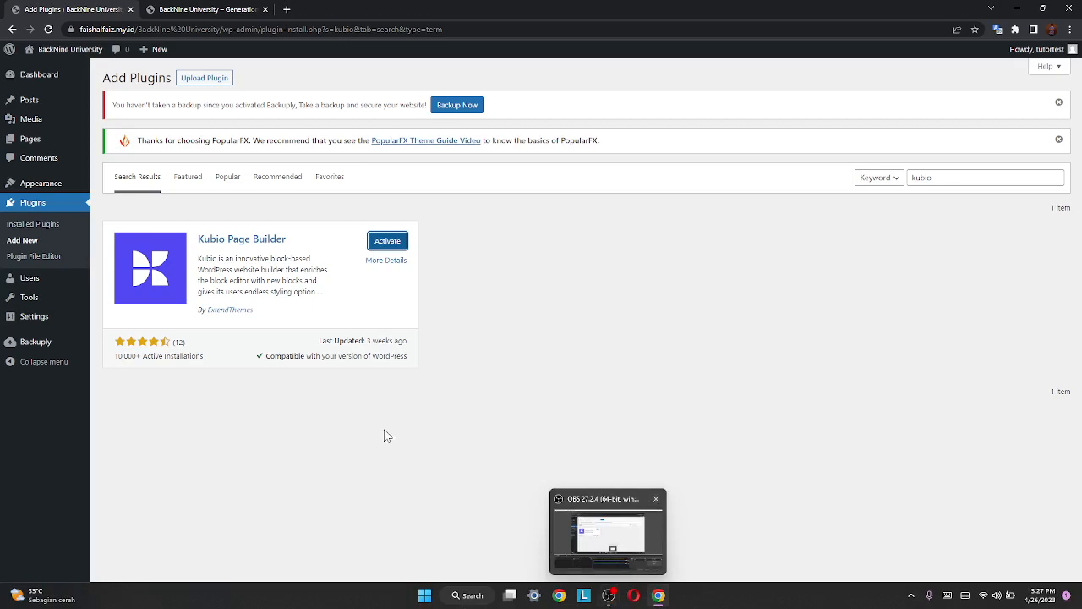
{"action": "left_click", "coordinate": [388, 244]}
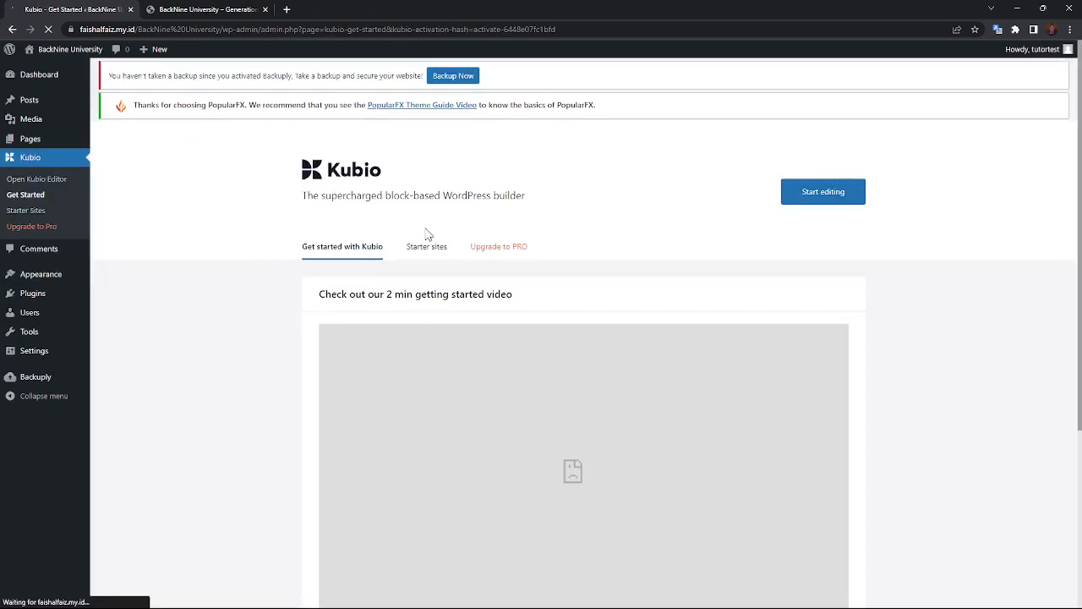
Look over Kubio's getting-started page and return to the list of installed plugins.
{"action": "scroll", "coordinate": [729, 348], "scroll_direction": "down", "scroll_amount": 3}
{"action": "scroll", "coordinate": [732, 382], "scroll_direction": "up", "scroll_amount": 3}
{"action": "scroll", "coordinate": [732, 383], "scroll_direction": "up", "scroll_amount": 1}
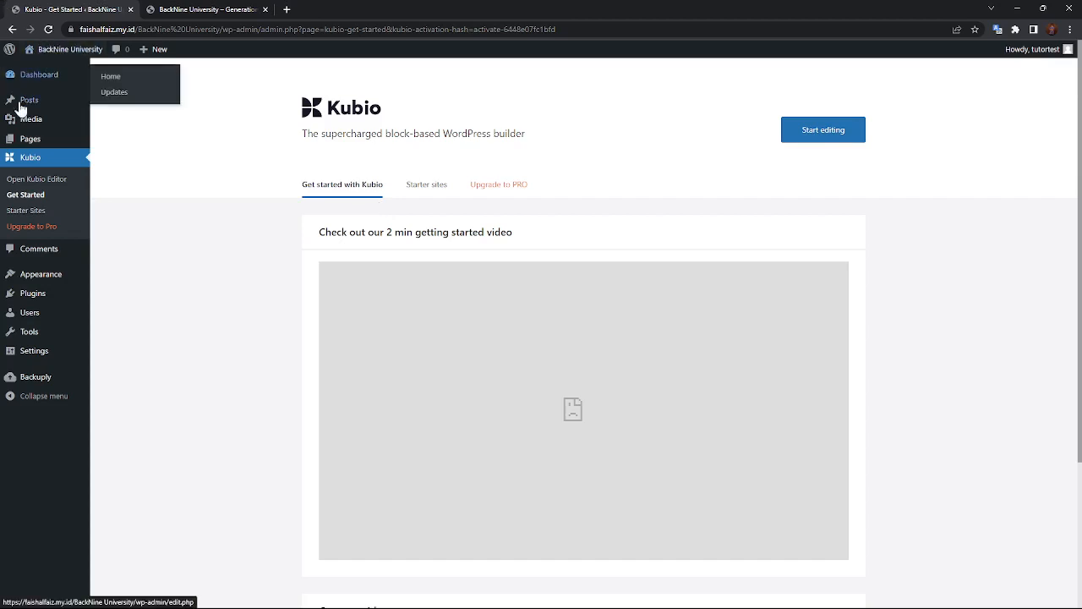
{"action": "mouse_move", "coordinate": [39, 301]}
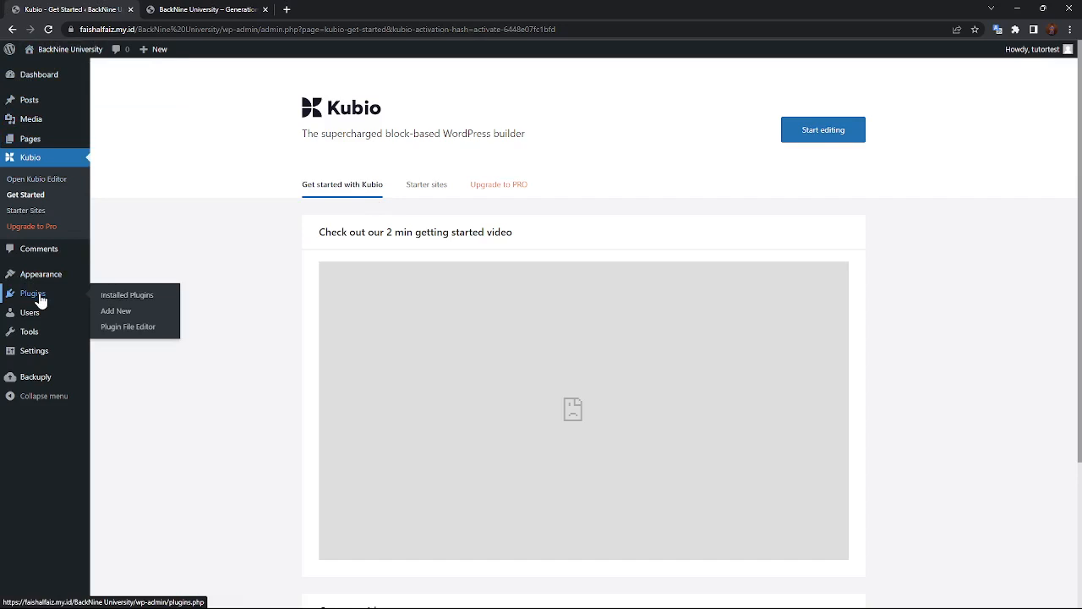
{"action": "left_click", "coordinate": [39, 301]}
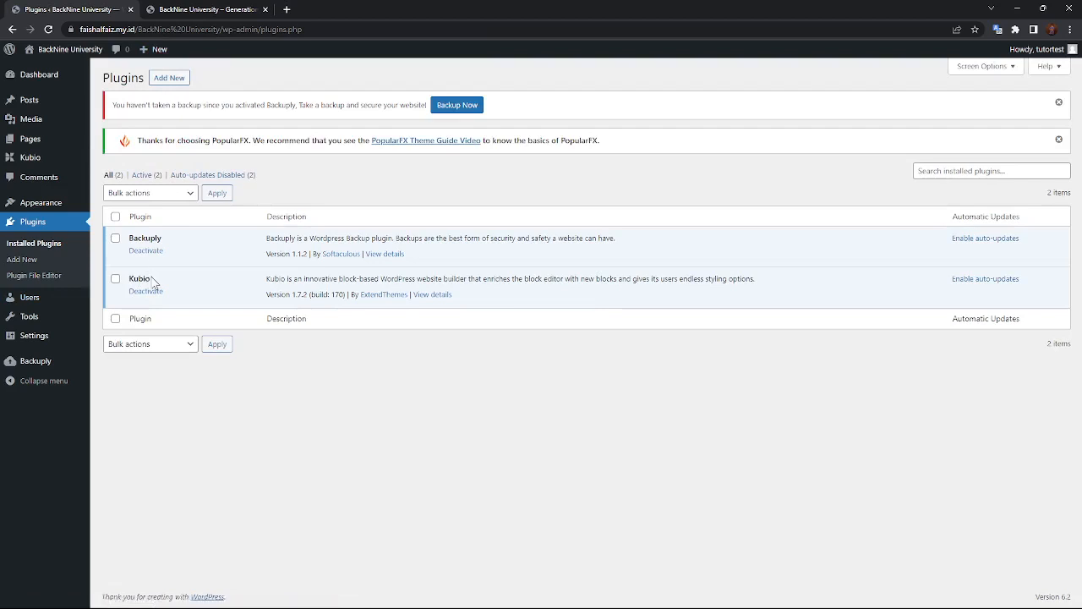
Search the plugin directory for elementor, then install and activate Elementor Website Builder.
{"action": "left_click", "coordinate": [172, 81]}
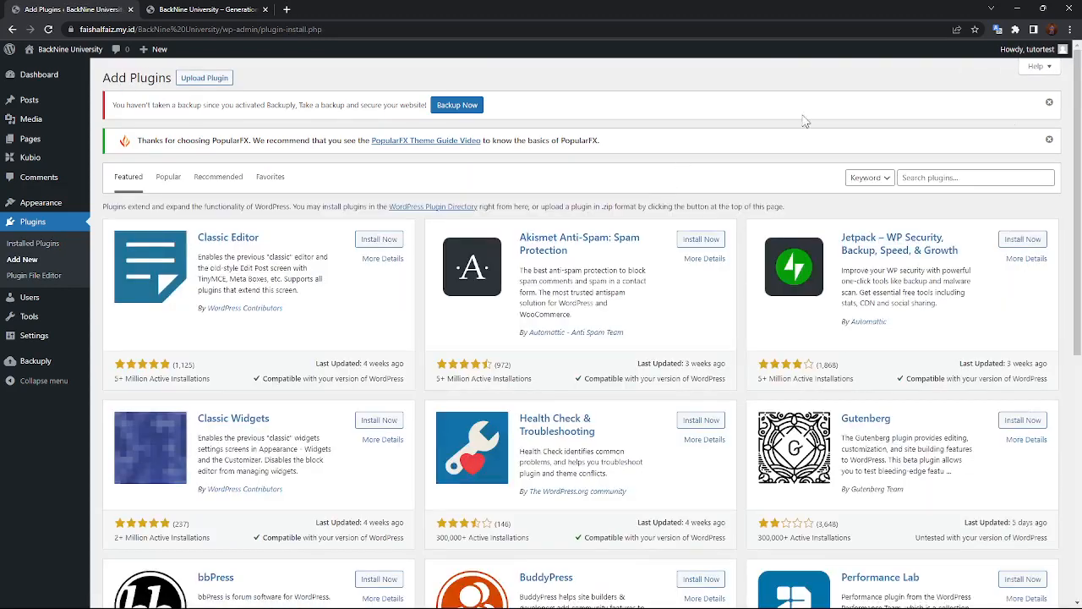
{"action": "left_click", "coordinate": [975, 177]}
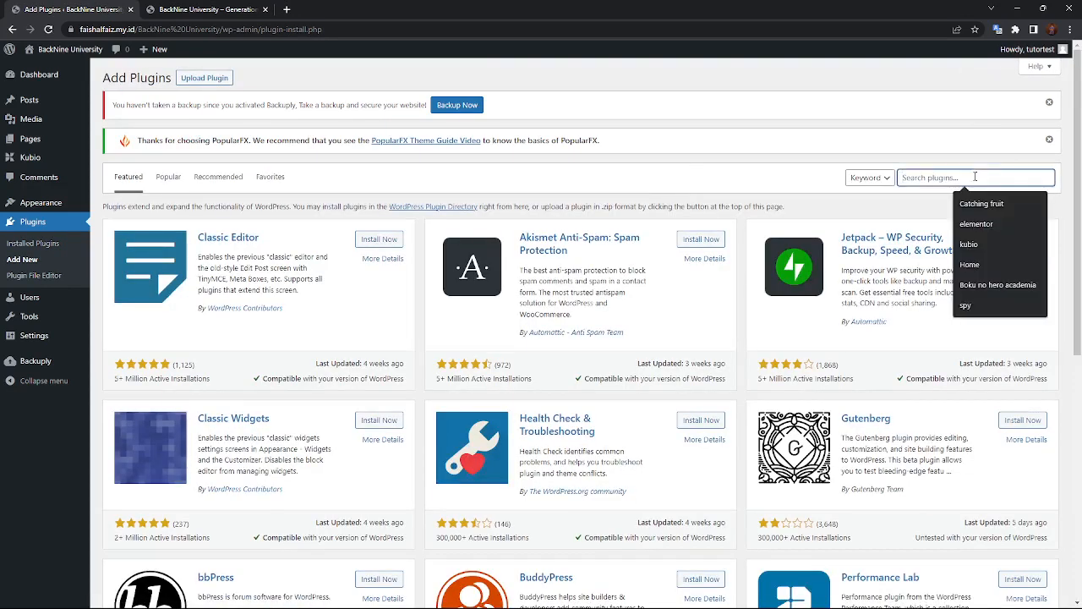
{"action": "type", "text": "elem"}
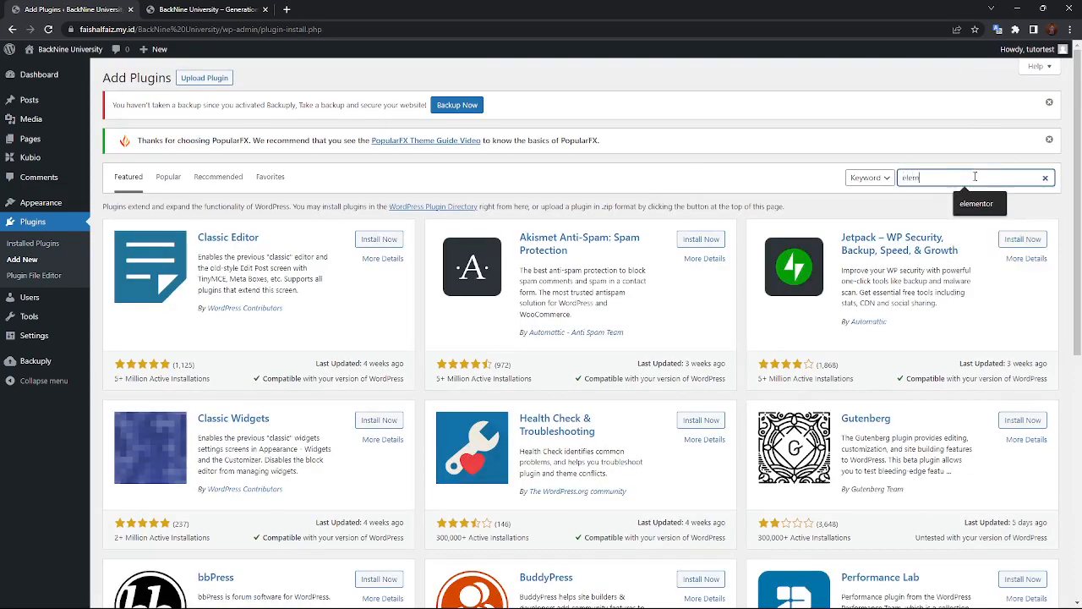
{"action": "type", "text": "e"}
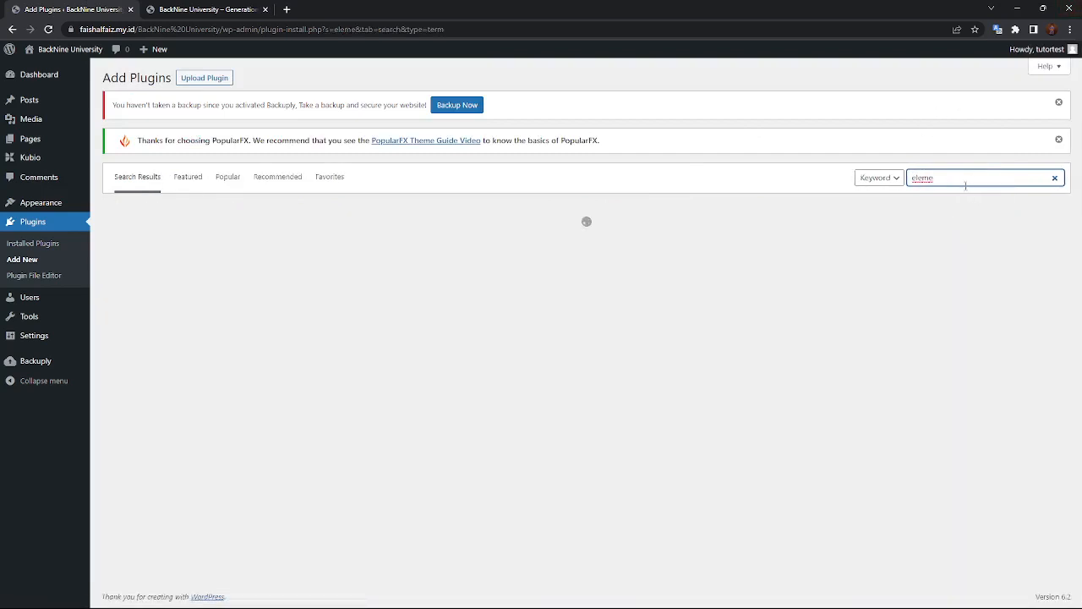
{"action": "type", "text": "ntor"}
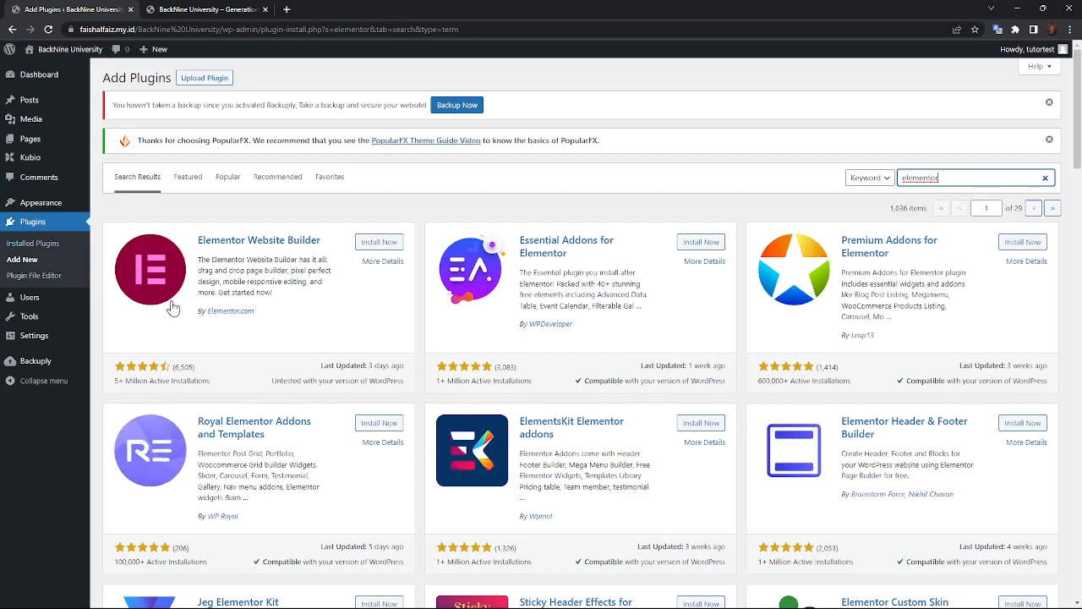
{"action": "left_click", "coordinate": [391, 244]}
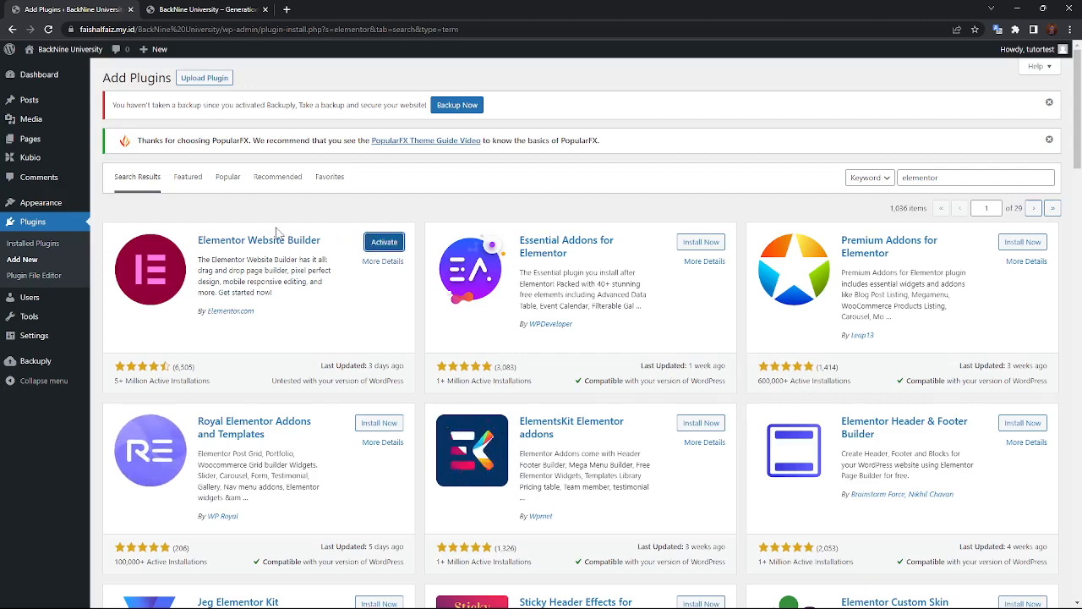
{"action": "left_click", "coordinate": [374, 247]}
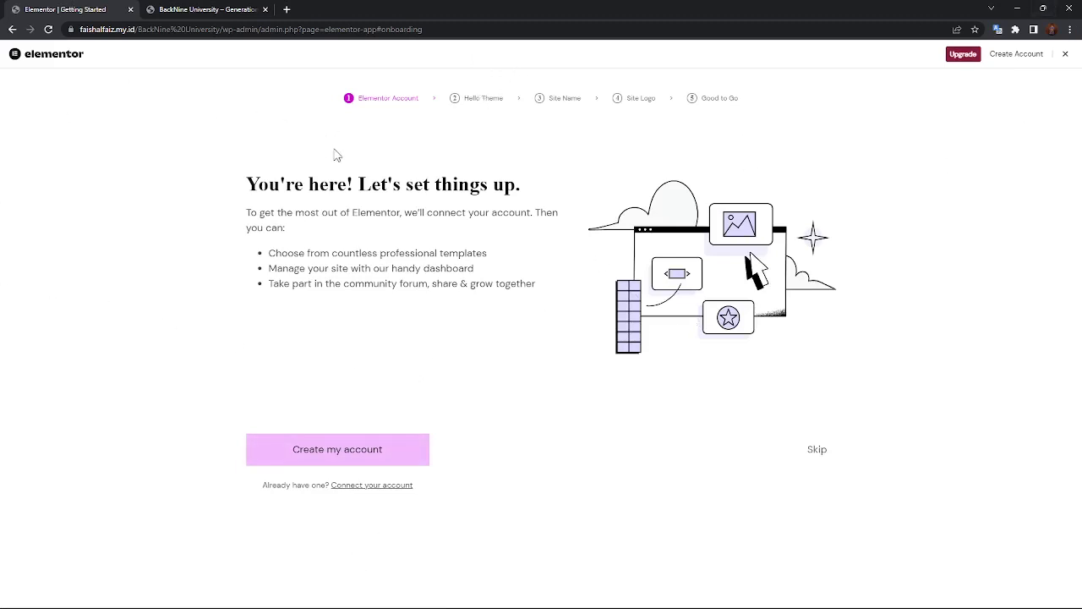
Skip every stage of the Elementor onboarding, from the account and Hello theme through site name, logo and final options.
{"action": "left_click", "coordinate": [818, 447]}
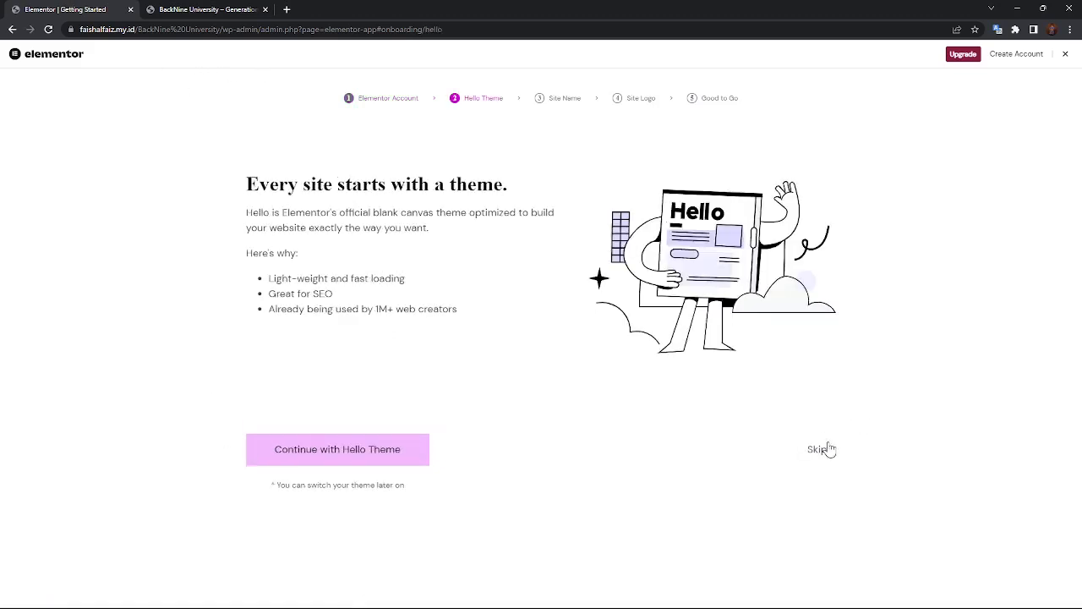
{"action": "left_click", "coordinate": [824, 449]}
{"action": "left_click", "coordinate": [820, 458]}
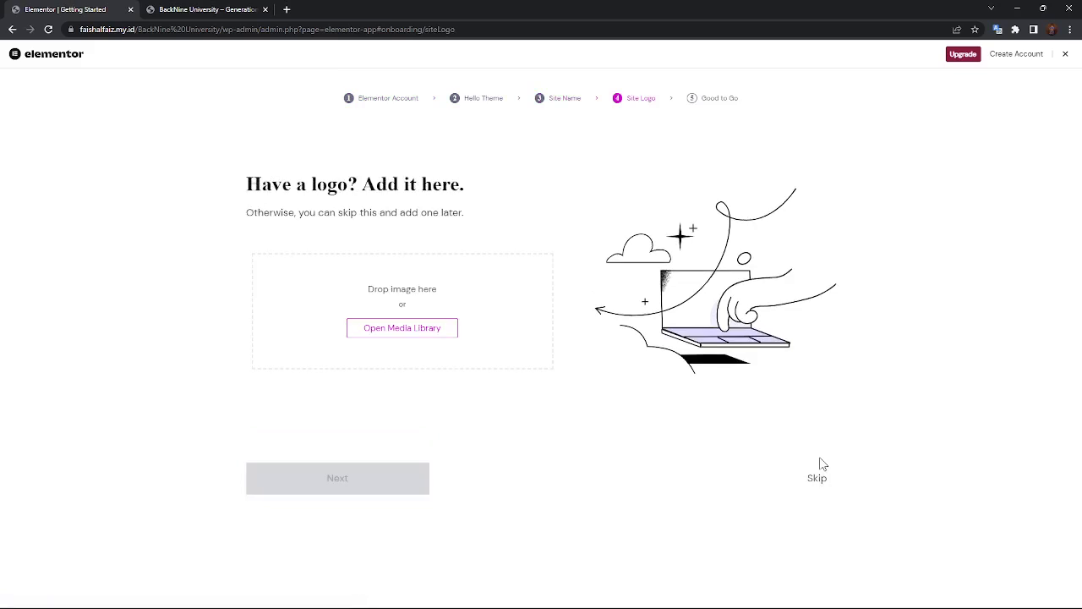
{"action": "left_click", "coordinate": [820, 478]}
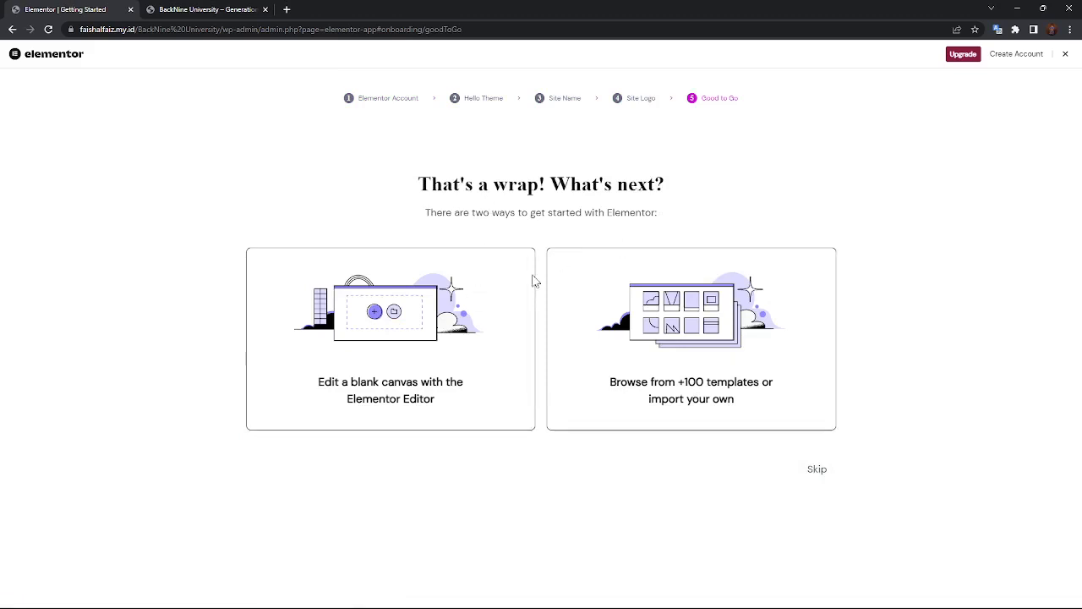
{"action": "left_click", "coordinate": [820, 478]}
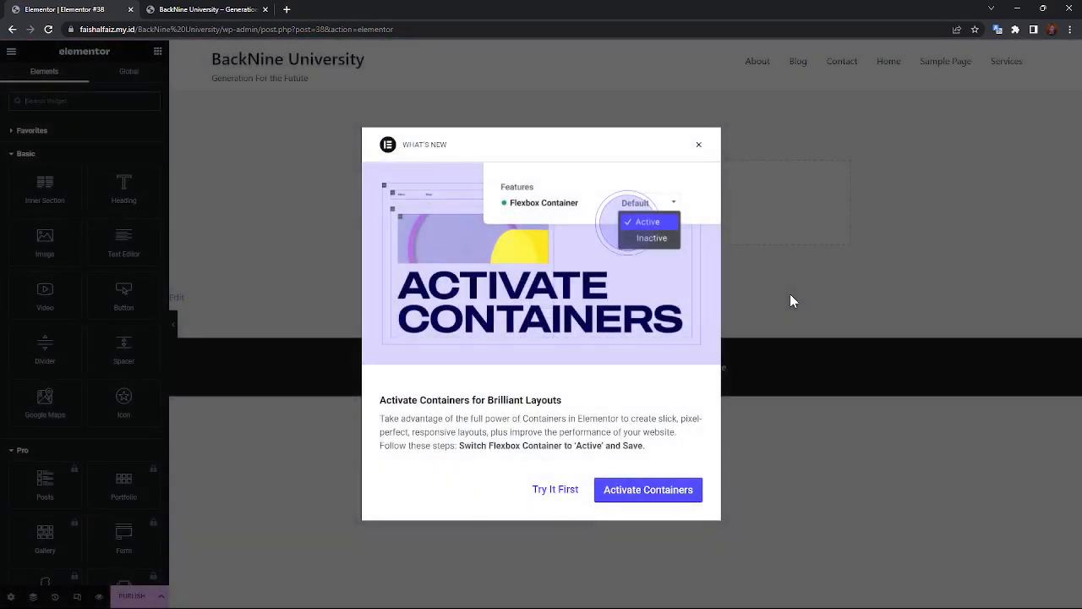
Dismiss the What's New notice, exit the Elementor editor while postponing the exit preference, and return to the site's page list.
{"action": "left_click", "coordinate": [698, 147]}
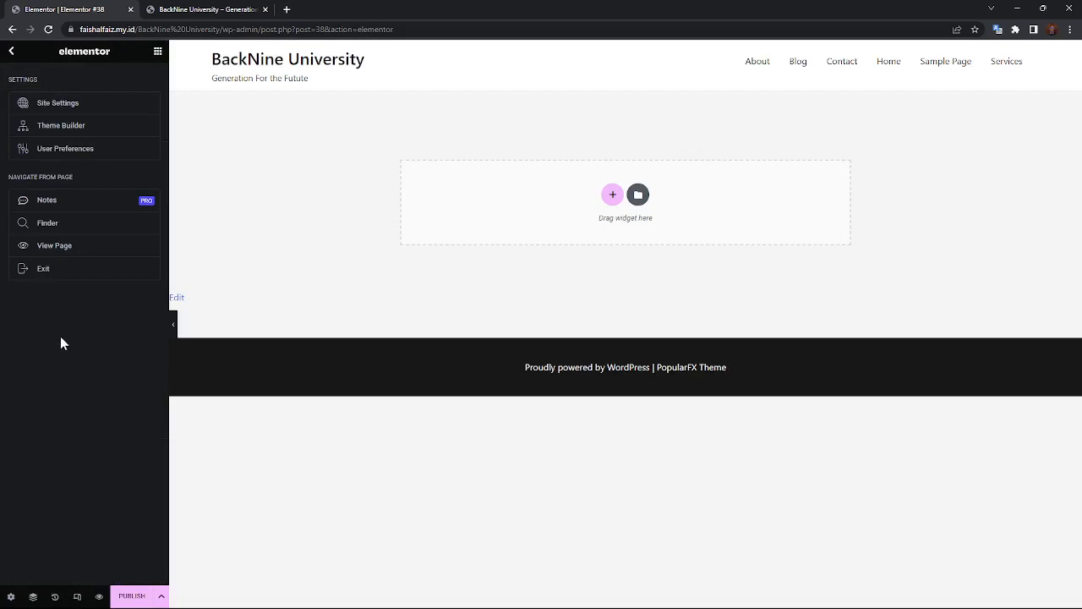
{"action": "left_click", "coordinate": [51, 266]}
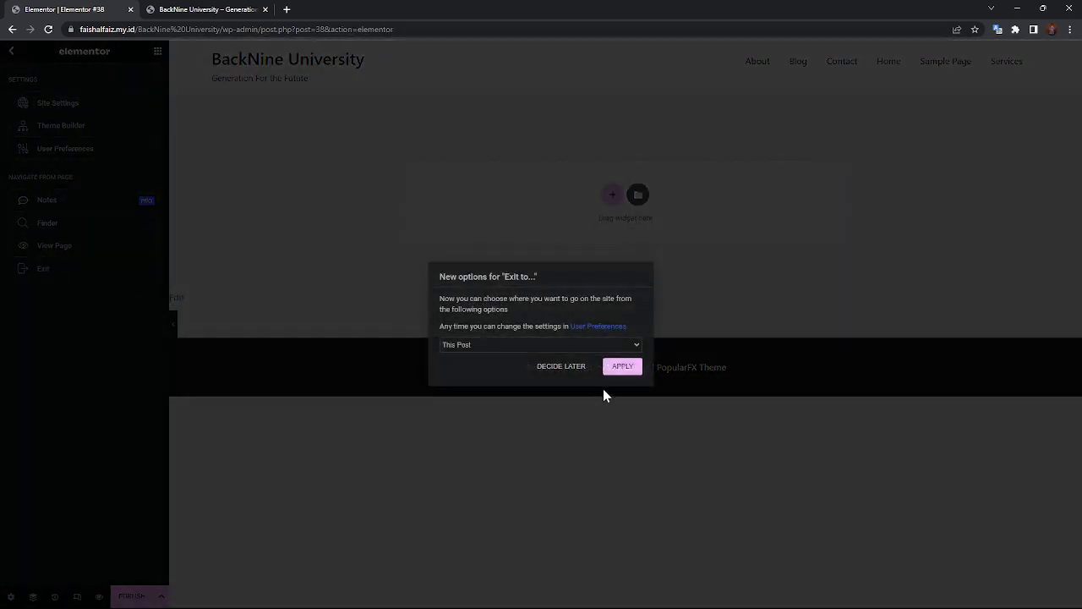
{"action": "left_click", "coordinate": [575, 369]}
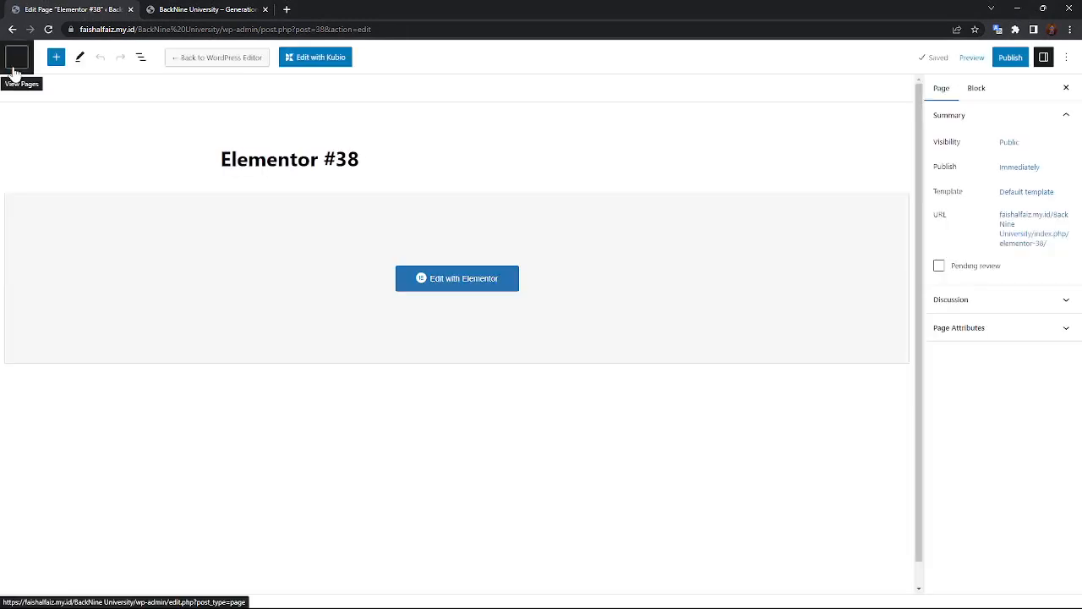
{"action": "left_click", "coordinate": [13, 71]}
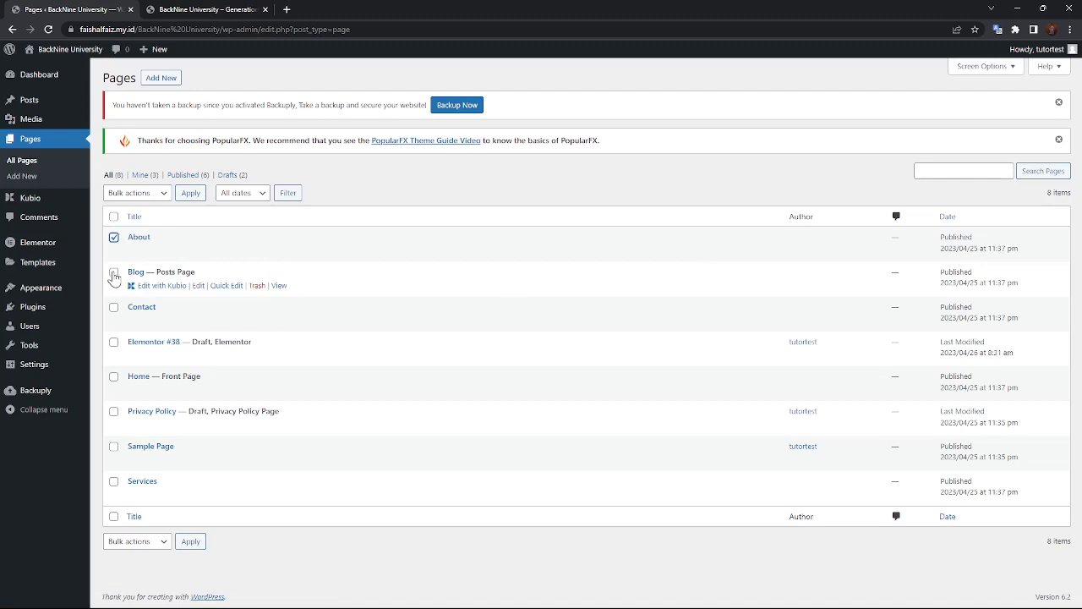
Select all the pages in the list, from About through Services.
{"action": "left_click", "coordinate": [113, 273]}
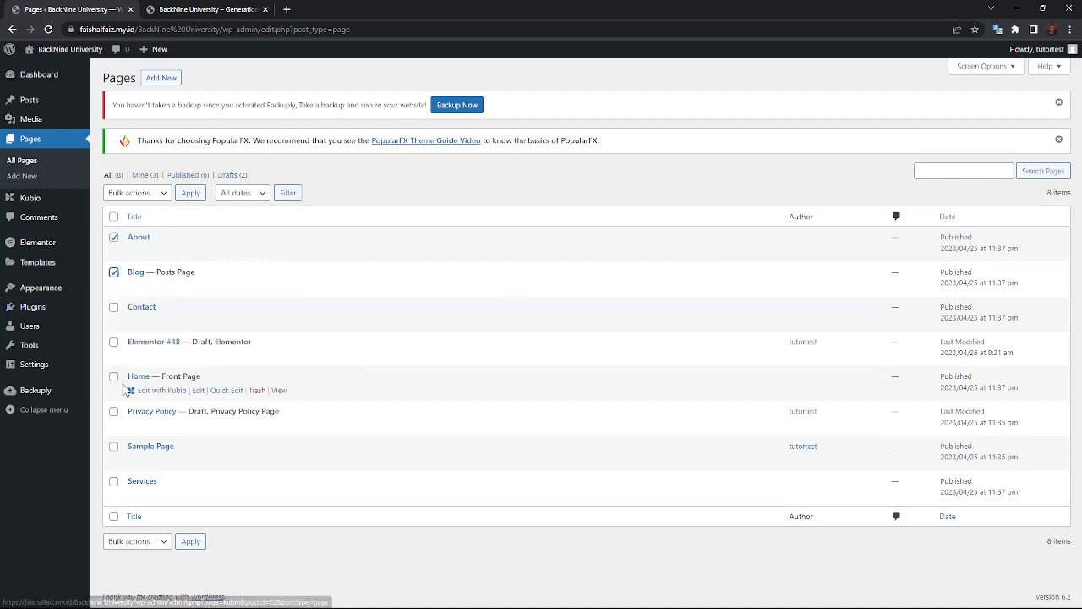
{"action": "left_click", "coordinate": [114, 308]}
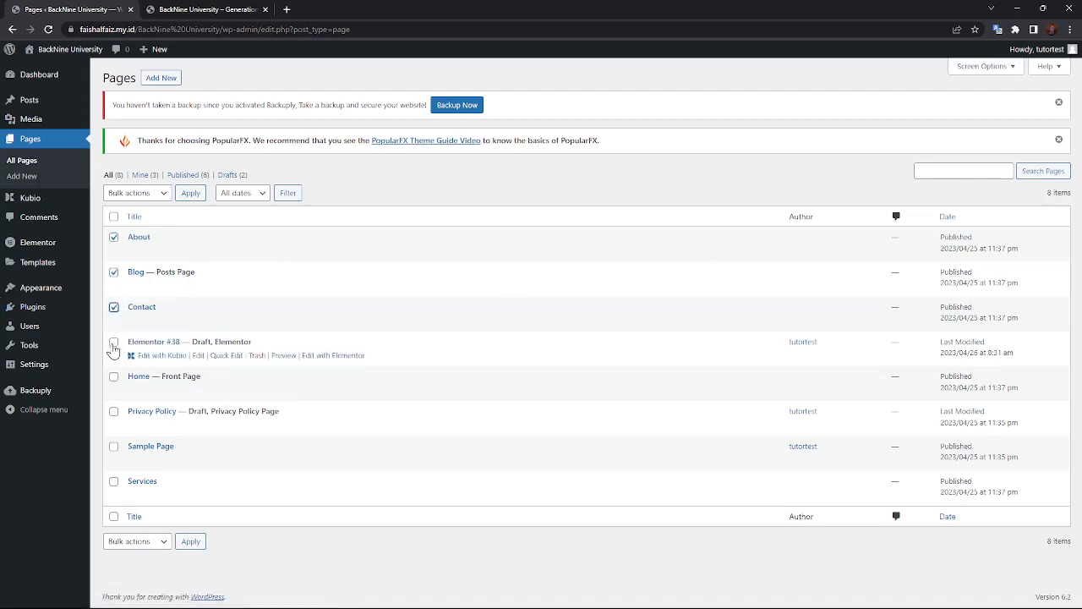
{"action": "left_click", "coordinate": [113, 343]}
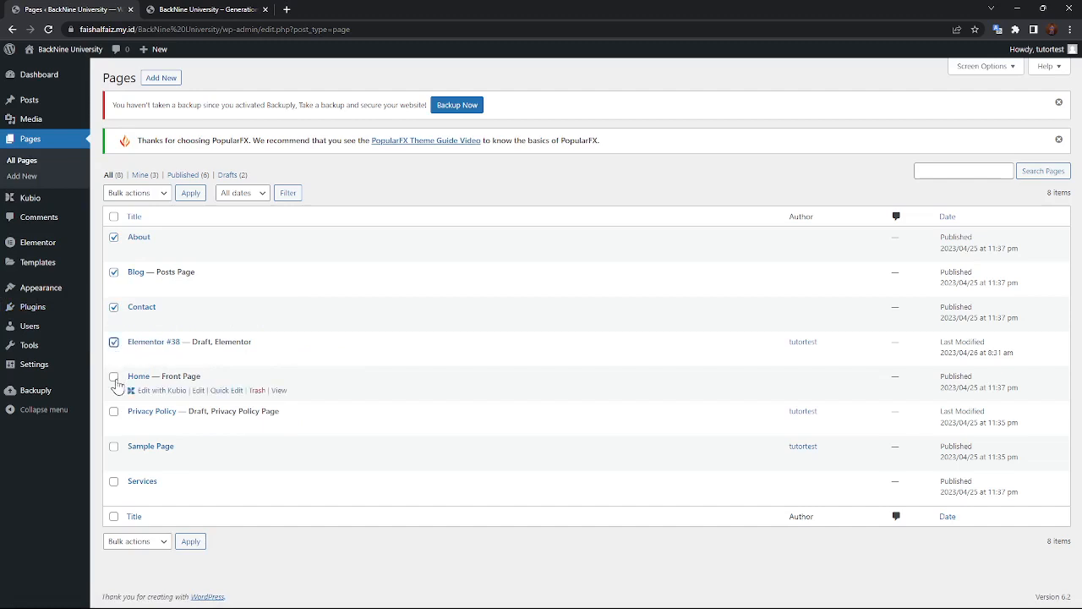
{"action": "left_click", "coordinate": [114, 377]}
{"action": "left_click", "coordinate": [114, 412]}
{"action": "left_click", "coordinate": [113, 446]}
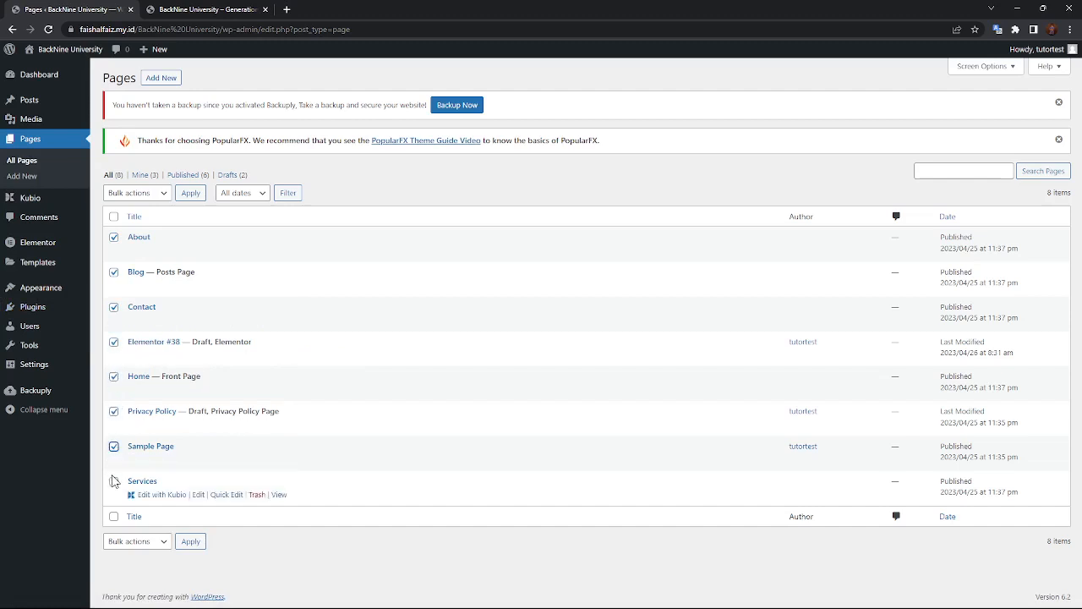
{"action": "left_click", "coordinate": [113, 480]}
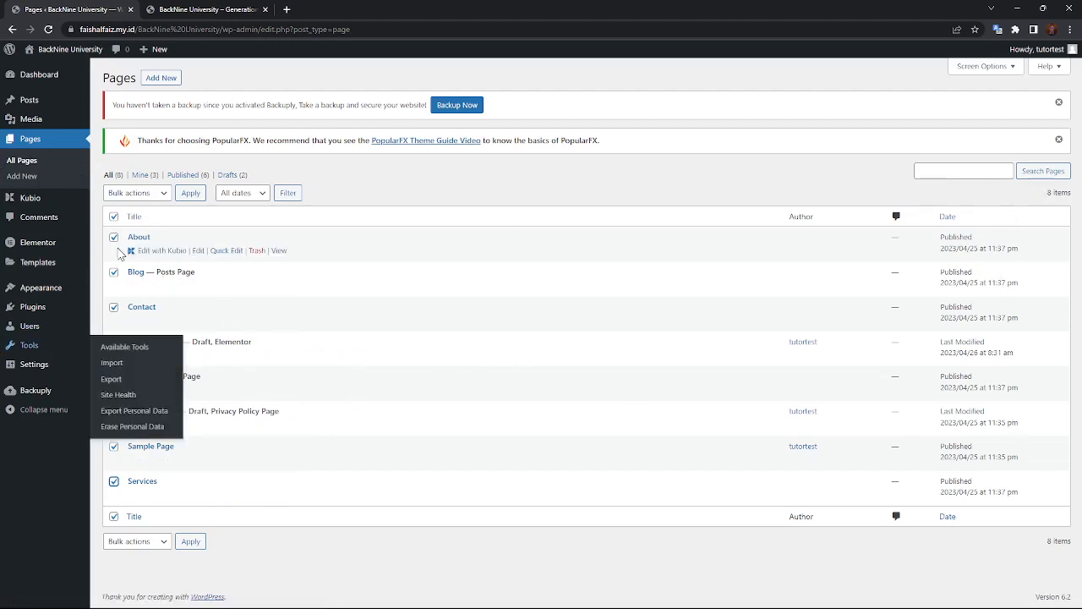
Move every page to the trash one at a time, from About, Blog and Contact through Sample Page and Services.
{"action": "left_click", "coordinate": [257, 251]}
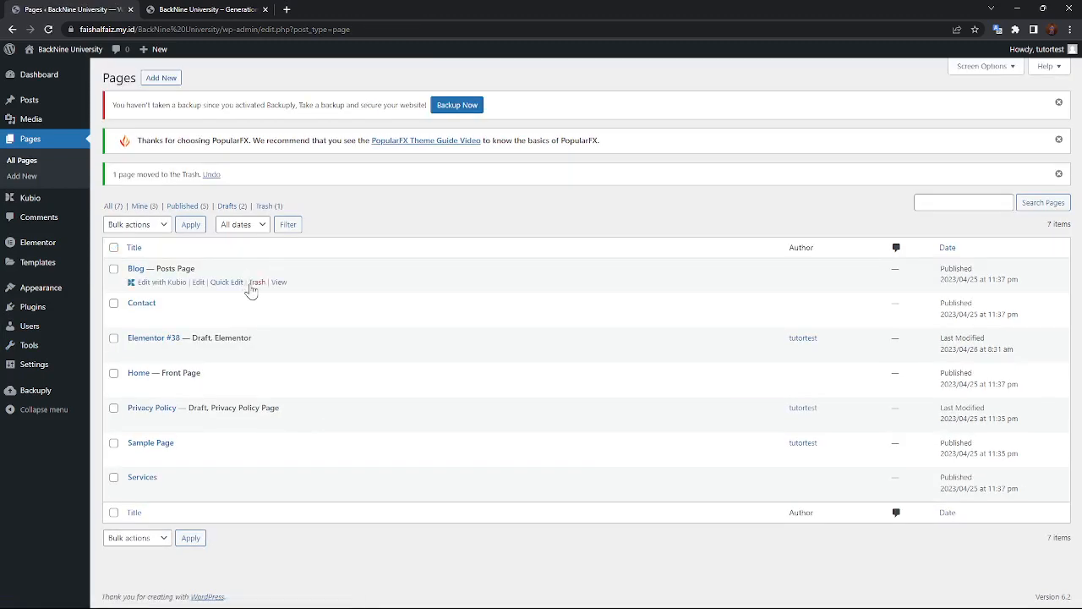
{"action": "left_click", "coordinate": [253, 287]}
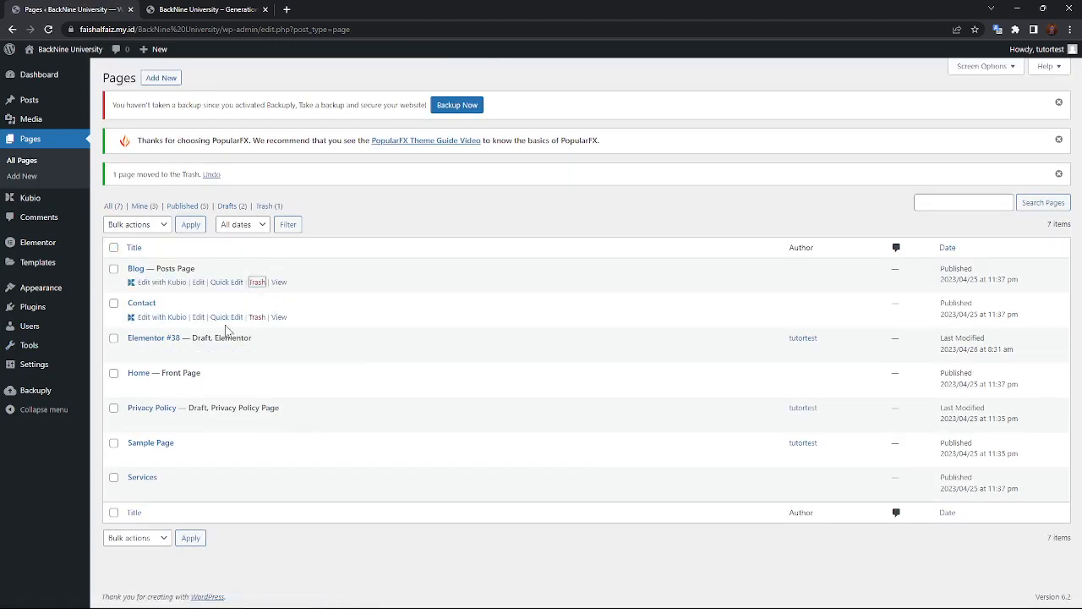
{"action": "left_click", "coordinate": [256, 317]}
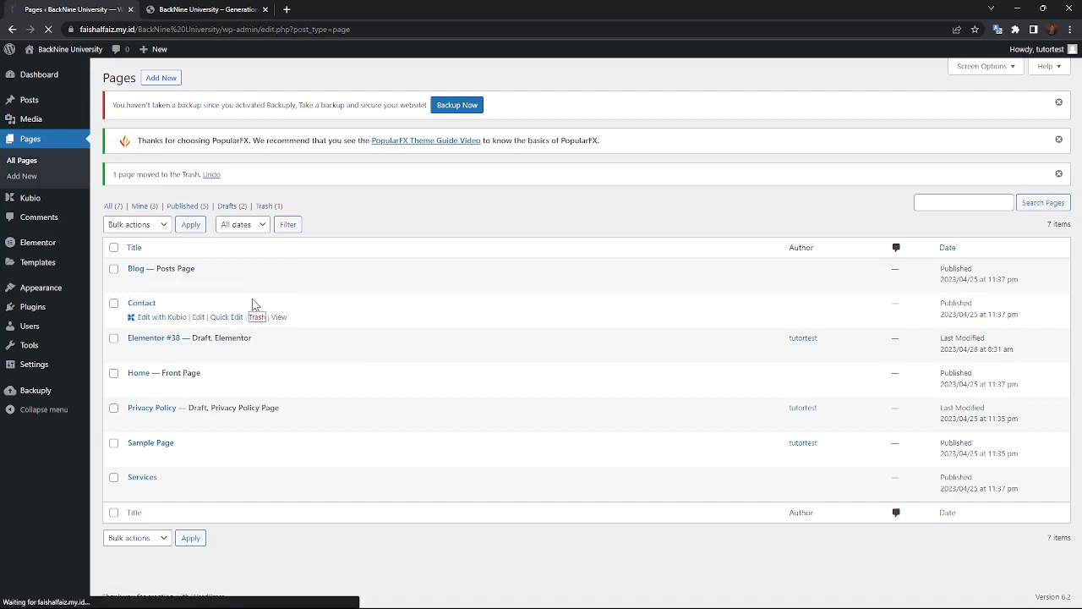
{"action": "left_click", "coordinate": [258, 285]}
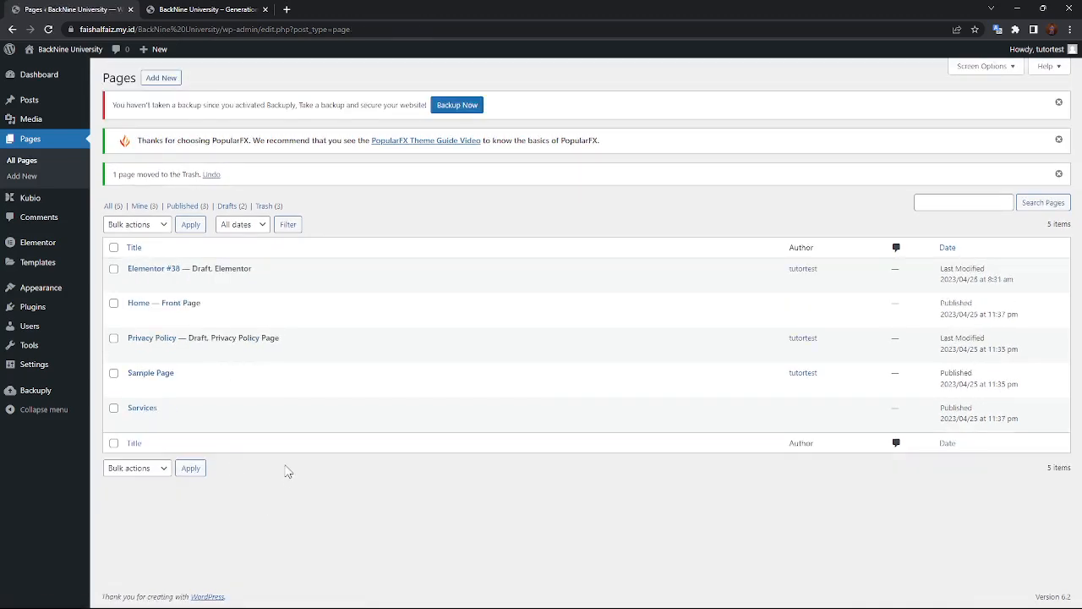
{"action": "mouse_move", "coordinate": [320, 265]}
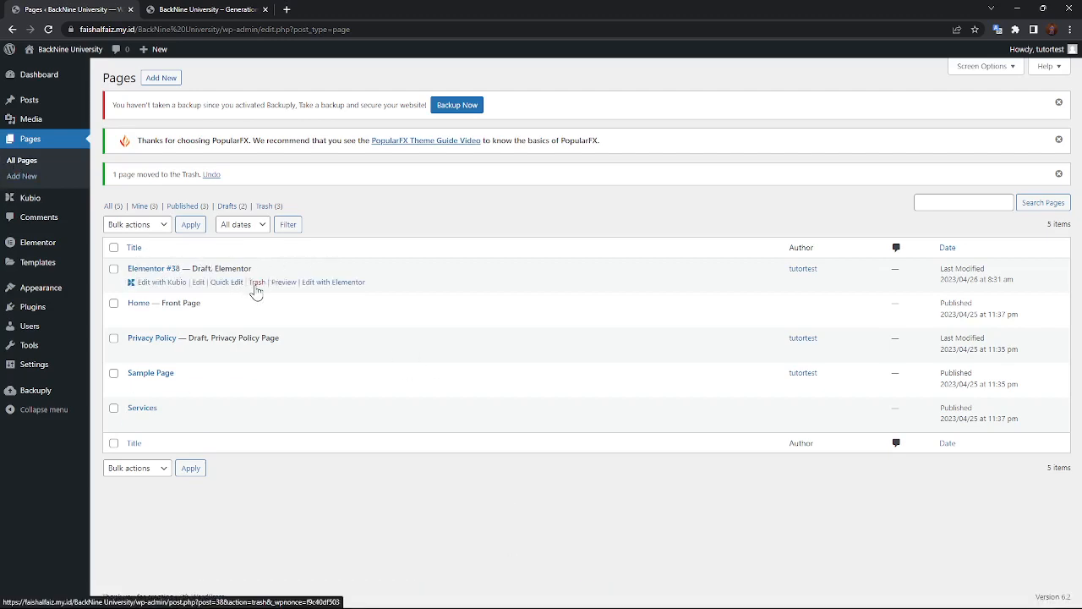
{"action": "left_click", "coordinate": [255, 284]}
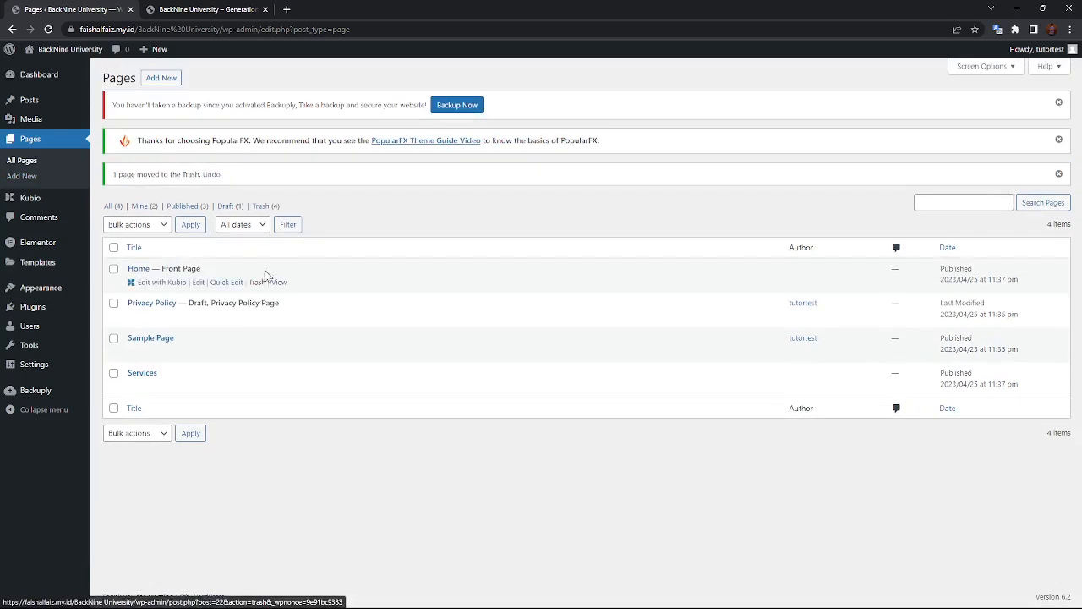
{"action": "left_click", "coordinate": [257, 283]}
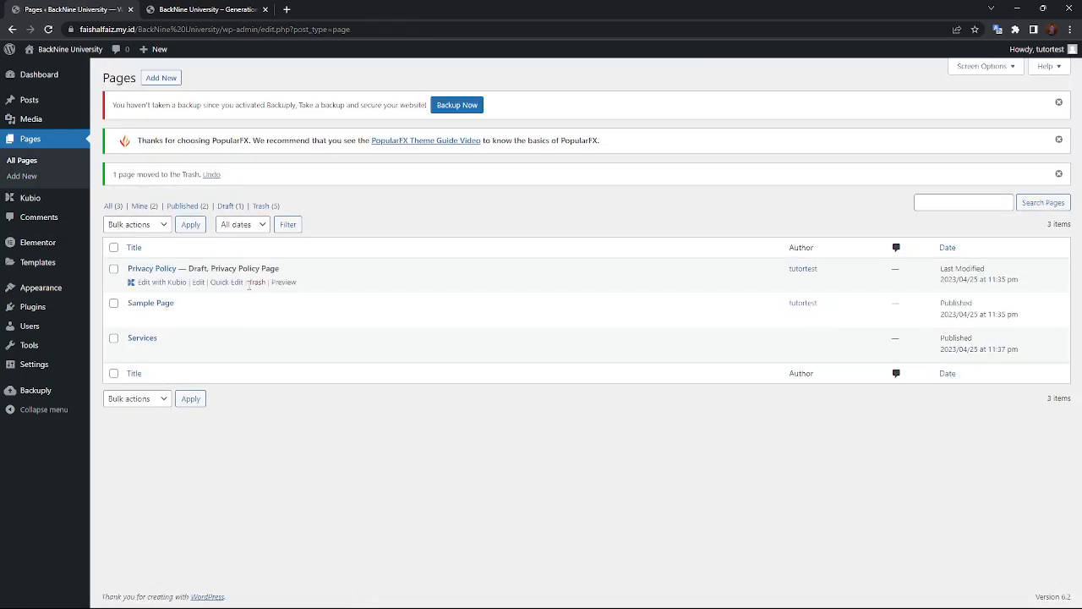
{"action": "left_click", "coordinate": [255, 284]}
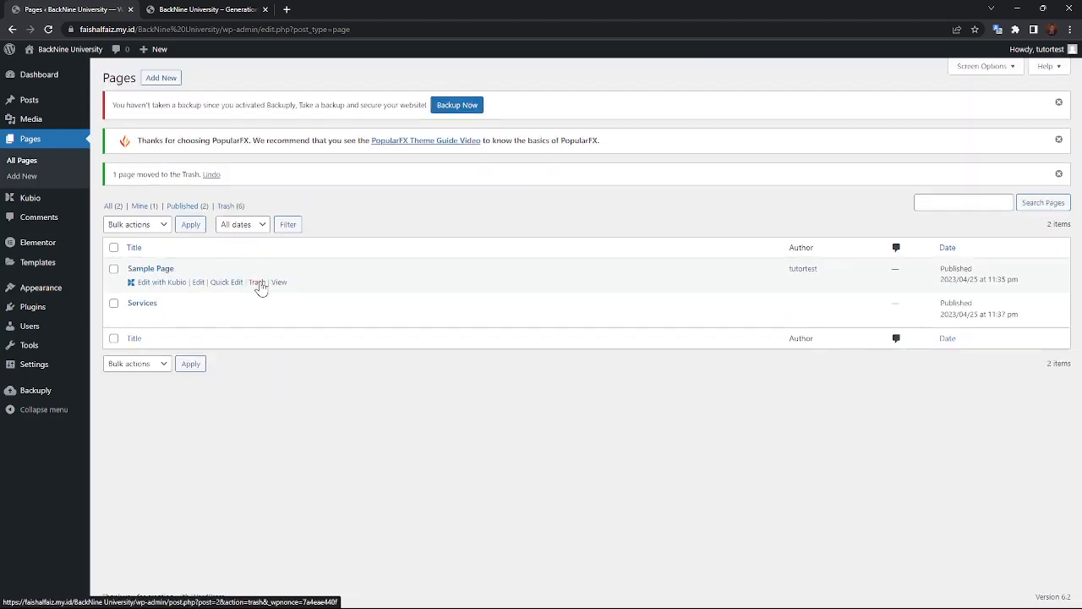
{"action": "left_click", "coordinate": [257, 285]}
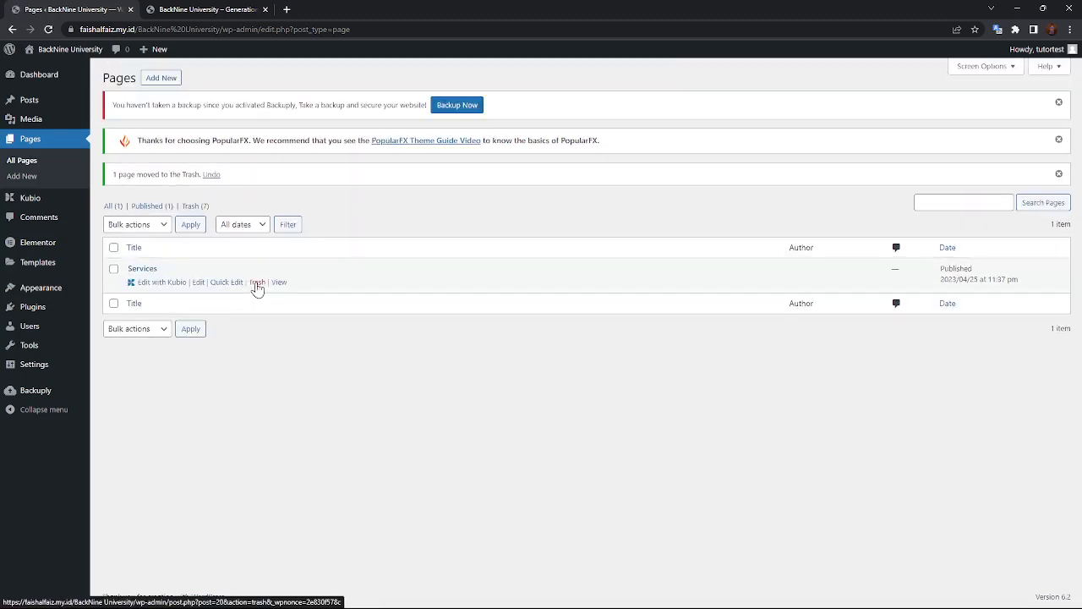
{"action": "left_click", "coordinate": [257, 284]}
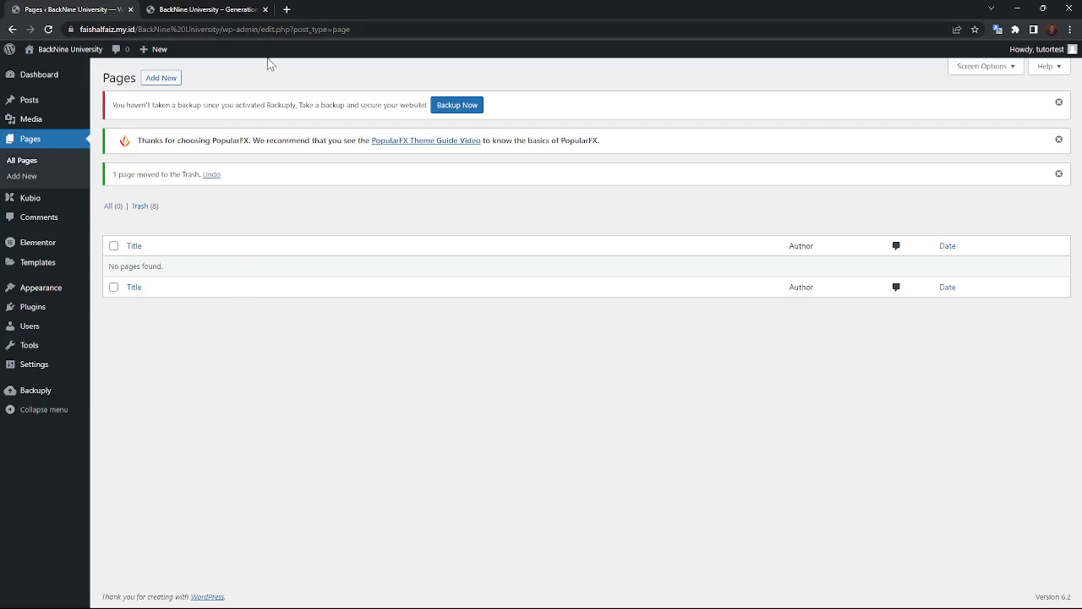
Add a new page titled Home and publish it.
{"action": "left_click", "coordinate": [157, 82]}
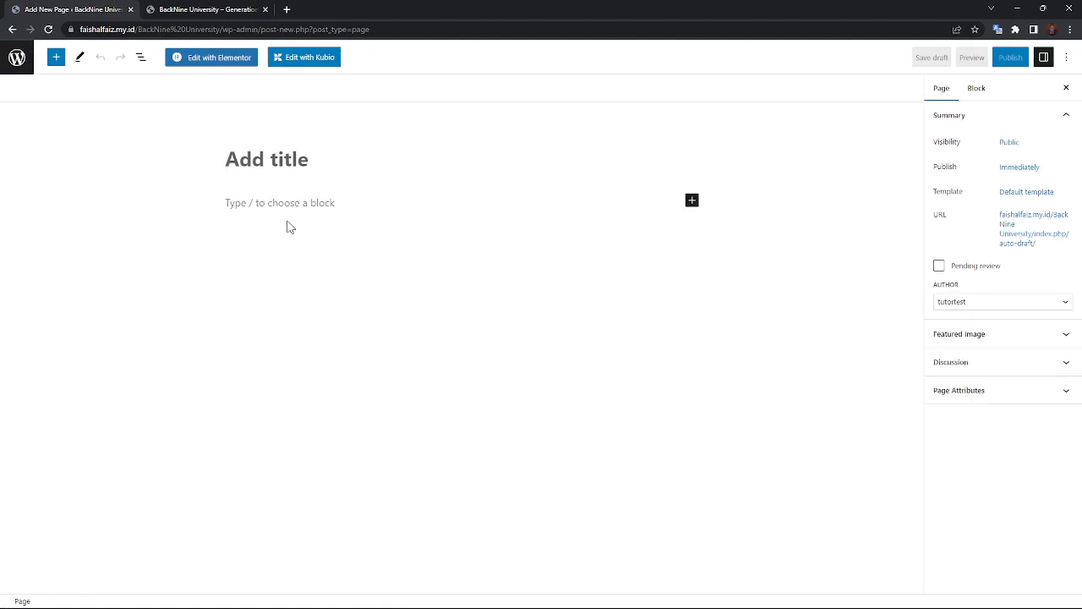
{"action": "type", "text": "Home"}
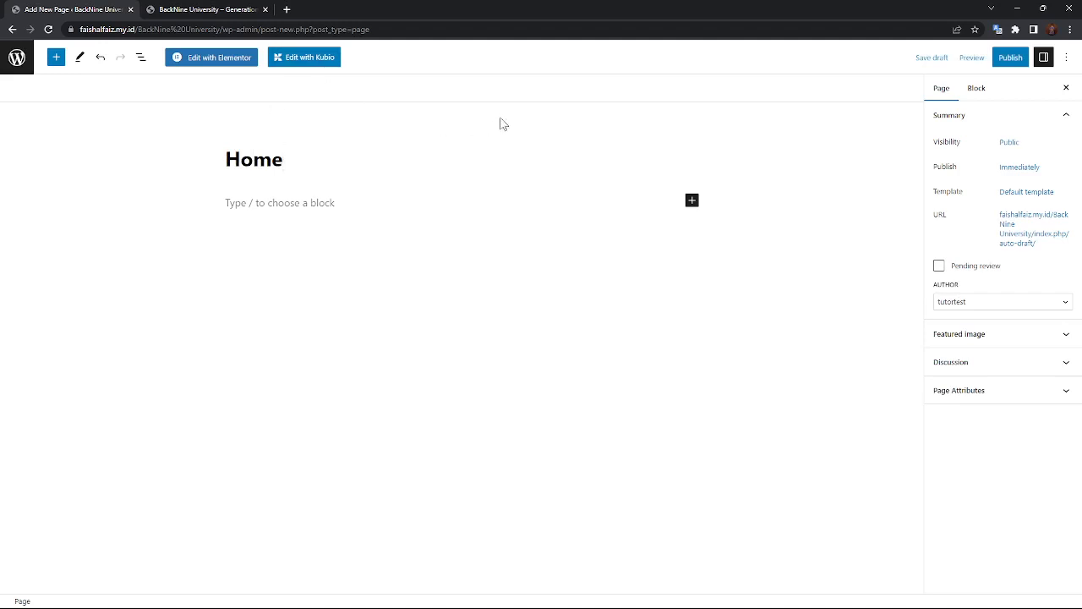
{"action": "left_click", "coordinate": [1005, 68]}
{"action": "left_click", "coordinate": [983, 66]}
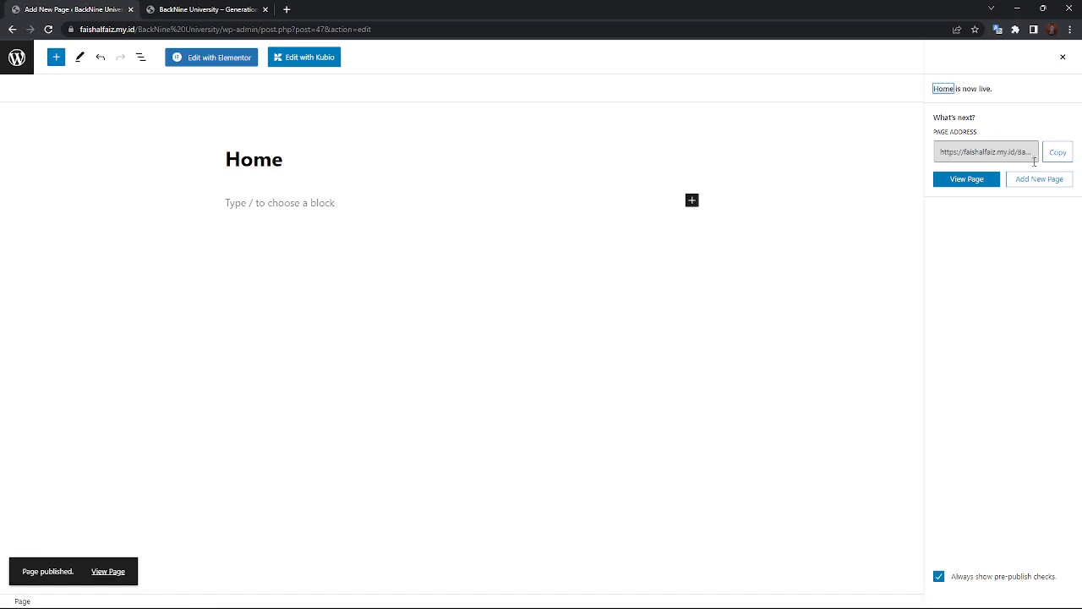
Add another page titled About Us and publish it.
{"action": "left_click", "coordinate": [1061, 183]}
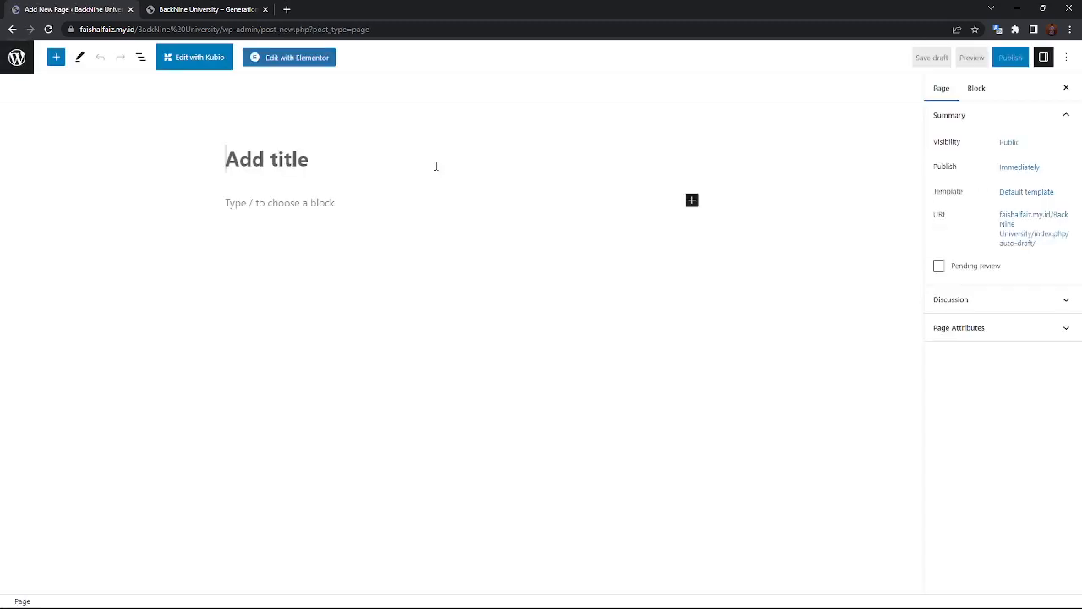
{"action": "type", "text": "Abou"}
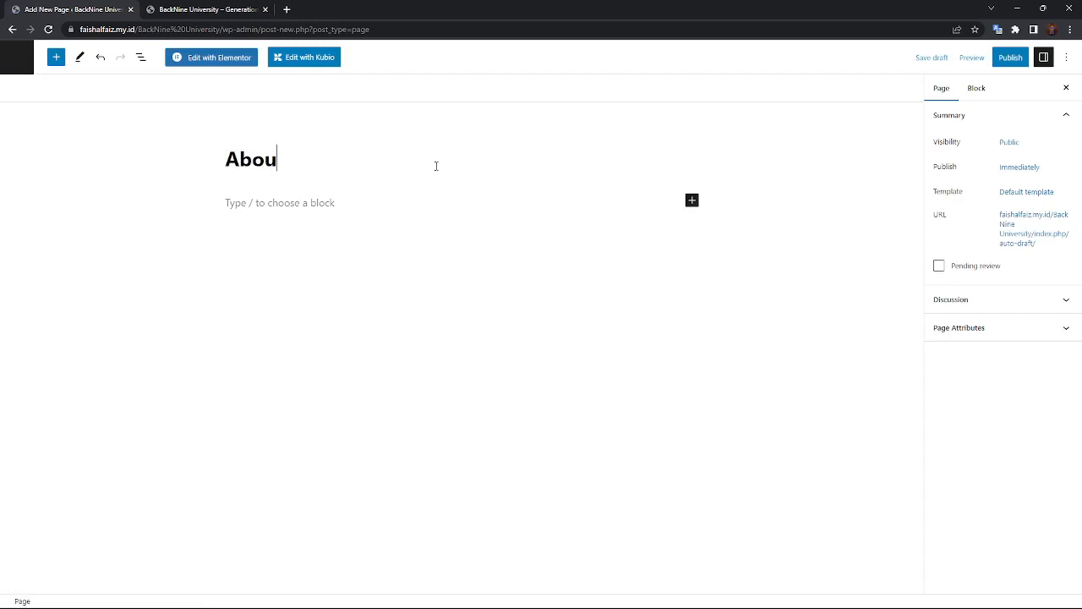
{"action": "type", "text": "t Bac"}
{"action": "key", "text": "BackSpace"}
{"action": "key", "text": "BackSpace"}
{"action": "type", "text": "Us"}
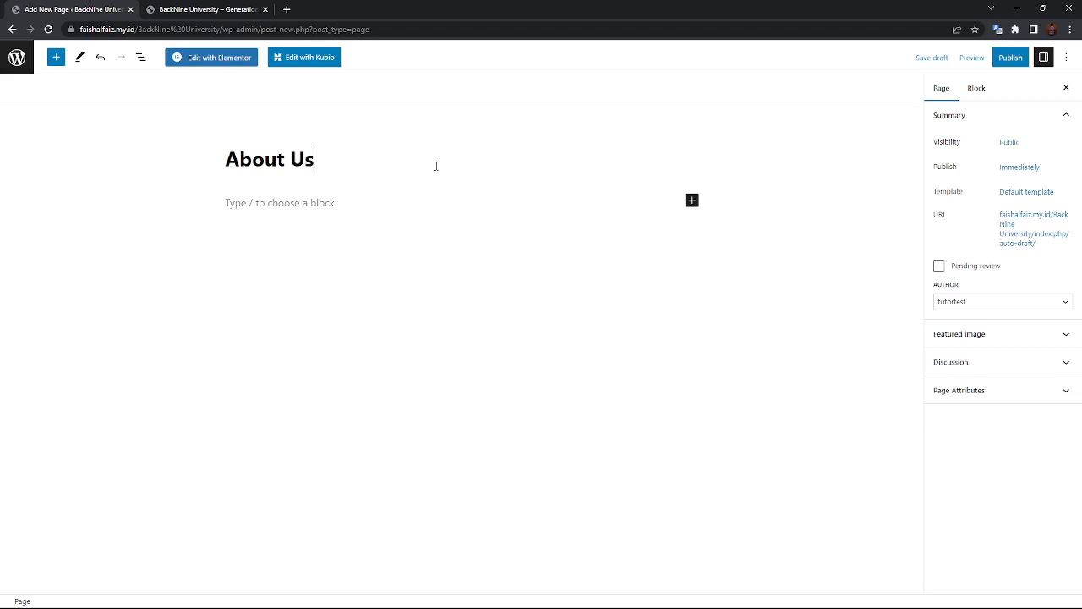
{"action": "left_click", "coordinate": [1009, 61]}
{"action": "left_click", "coordinate": [956, 54]}
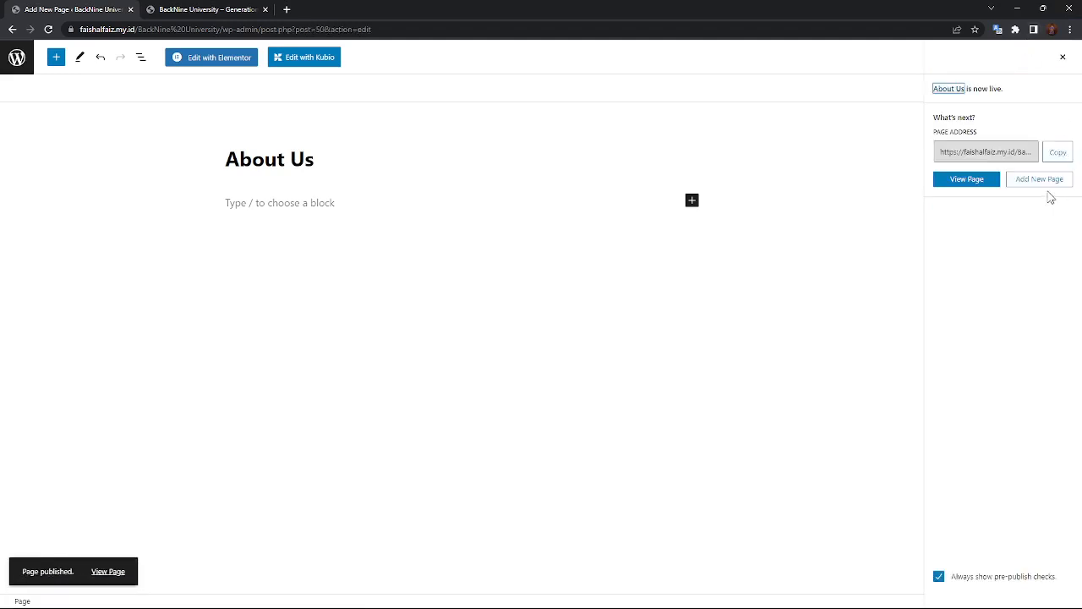
Add another page titled Registration and publish it.
{"action": "left_click", "coordinate": [1044, 182]}
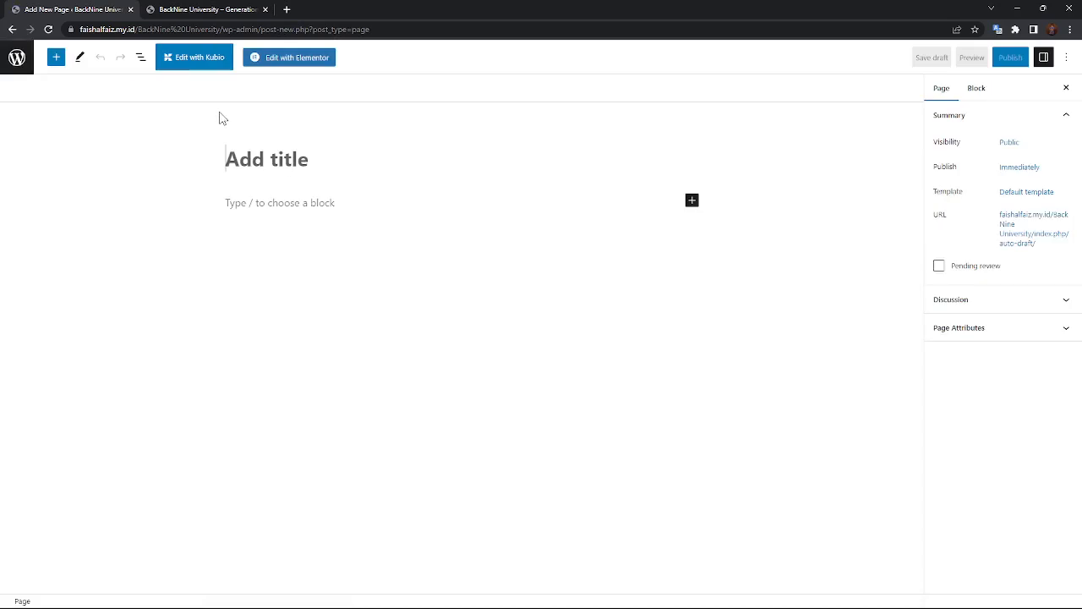
{"action": "type", "text": "Registra"}
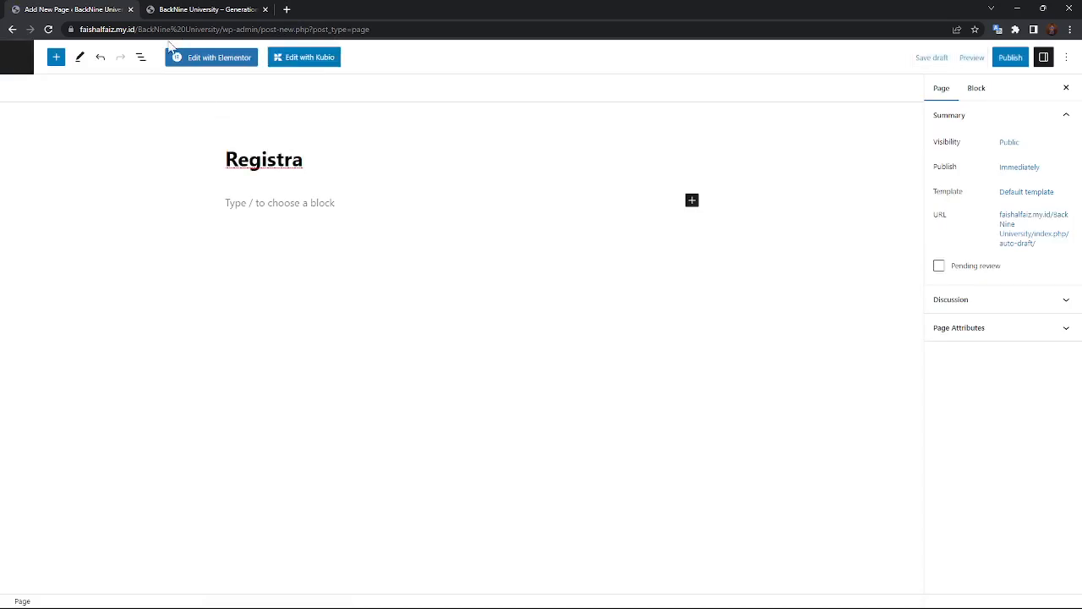
{"action": "type", "text": "tion"}
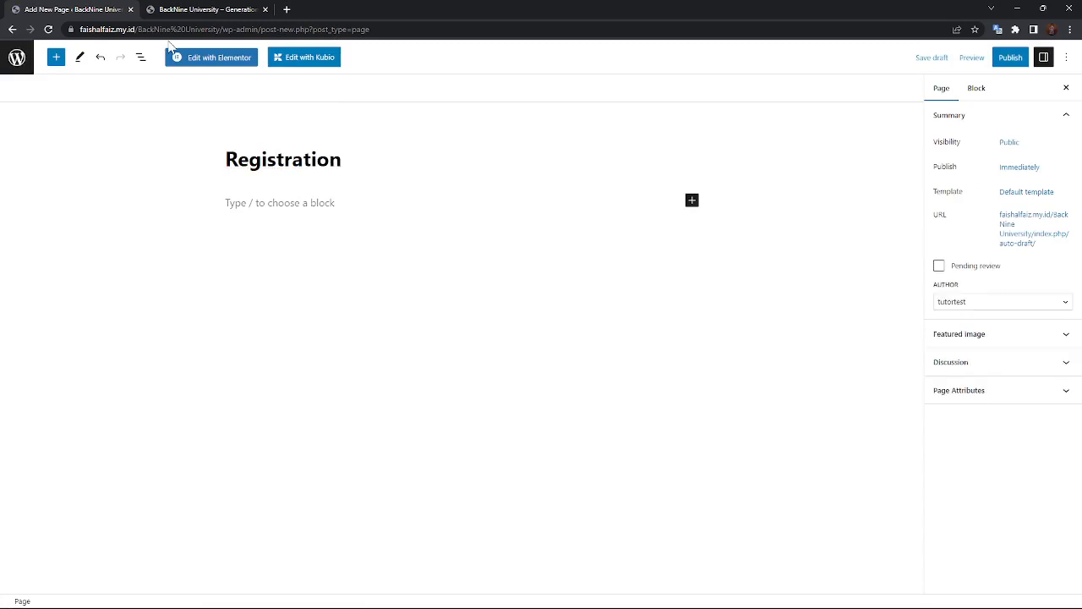
{"action": "left_click", "coordinate": [1000, 62]}
{"action": "left_click", "coordinate": [999, 62]}
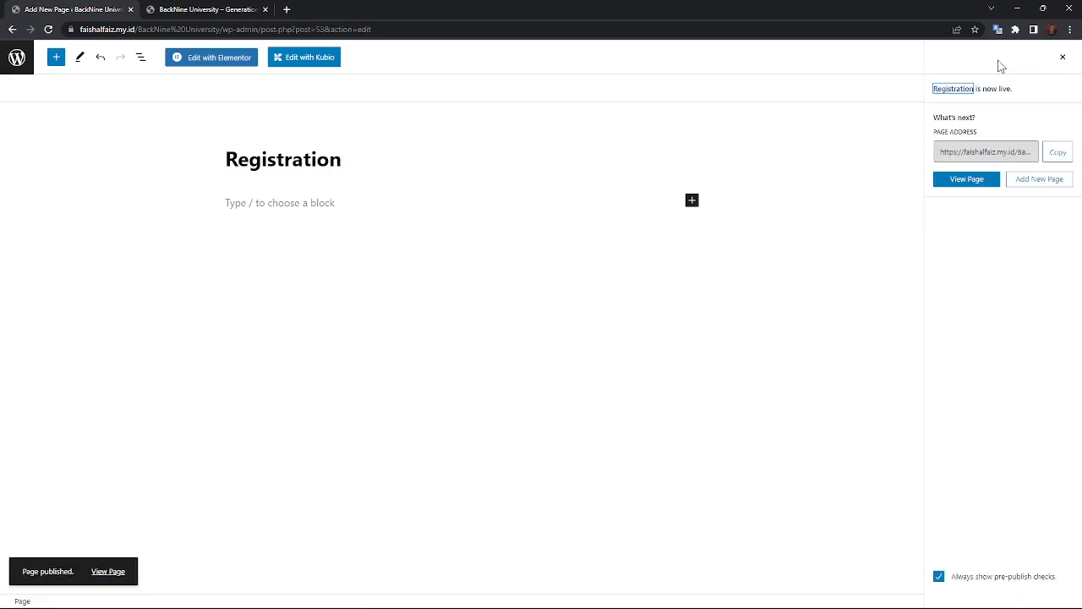
Start another new page, look over the Universitas Gadjah Mada homepage for reference, and close that site.
{"action": "left_click", "coordinate": [1027, 180]}
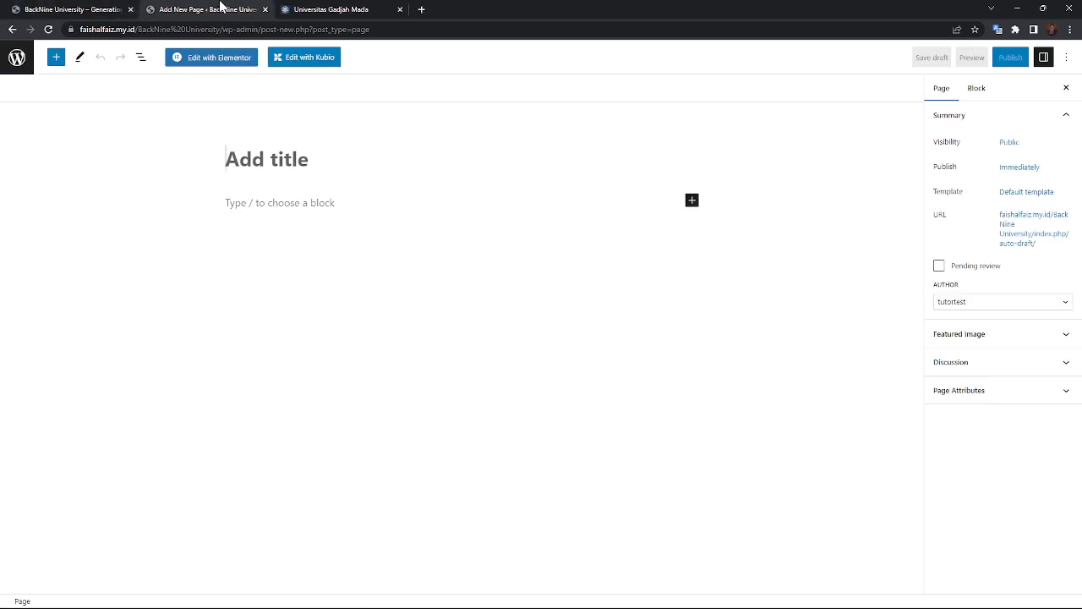
{"action": "left_click", "coordinate": [297, 10]}
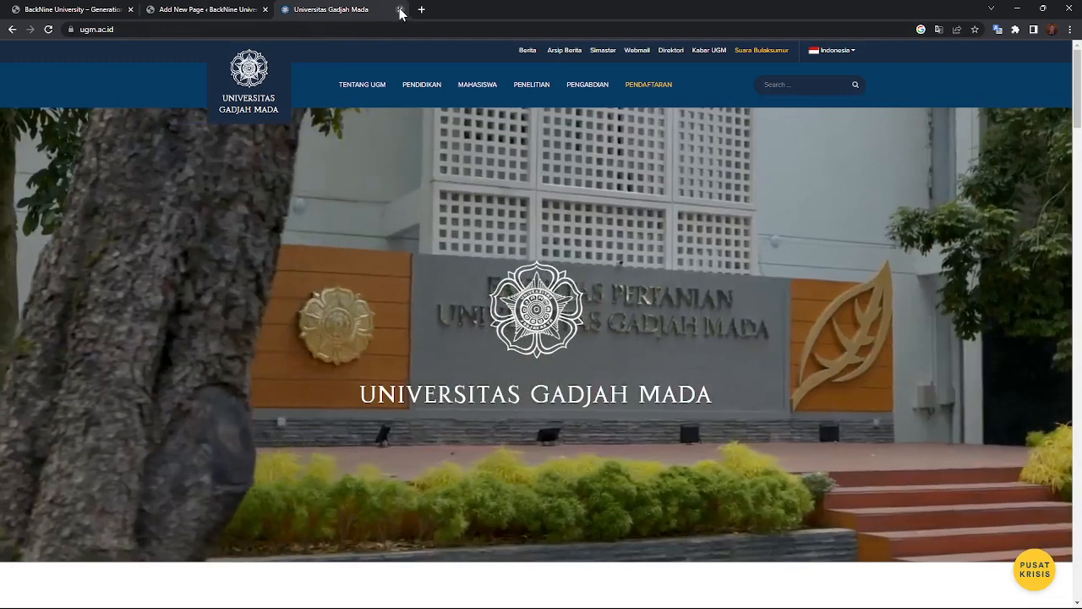
{"action": "left_click", "coordinate": [398, 9]}
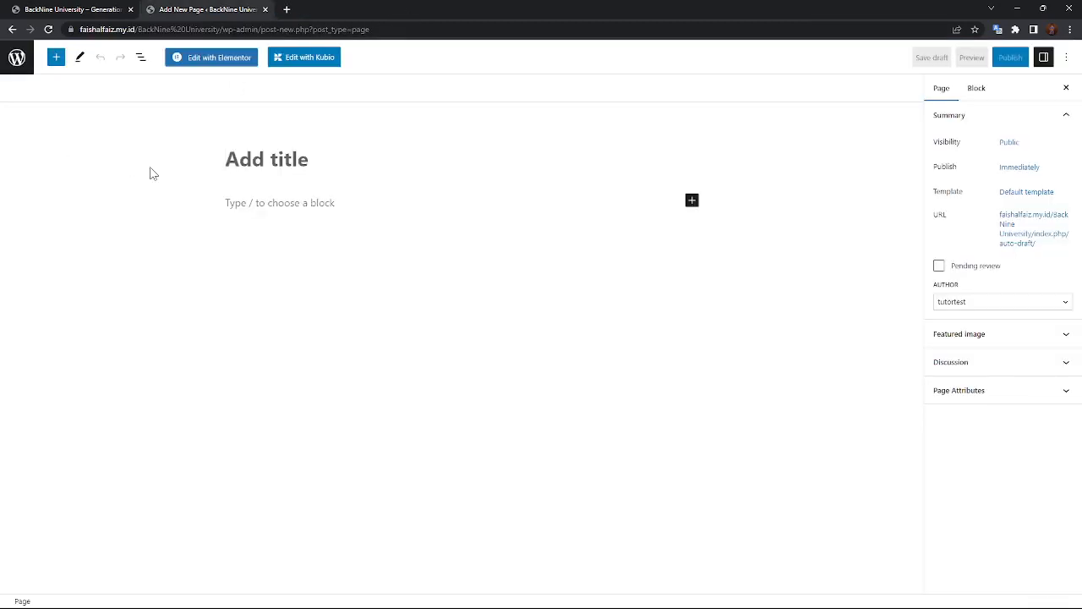
Title the new page Edutaions, publish it, and dismiss the post-publish summary.
{"action": "type", "text": "Ed"}
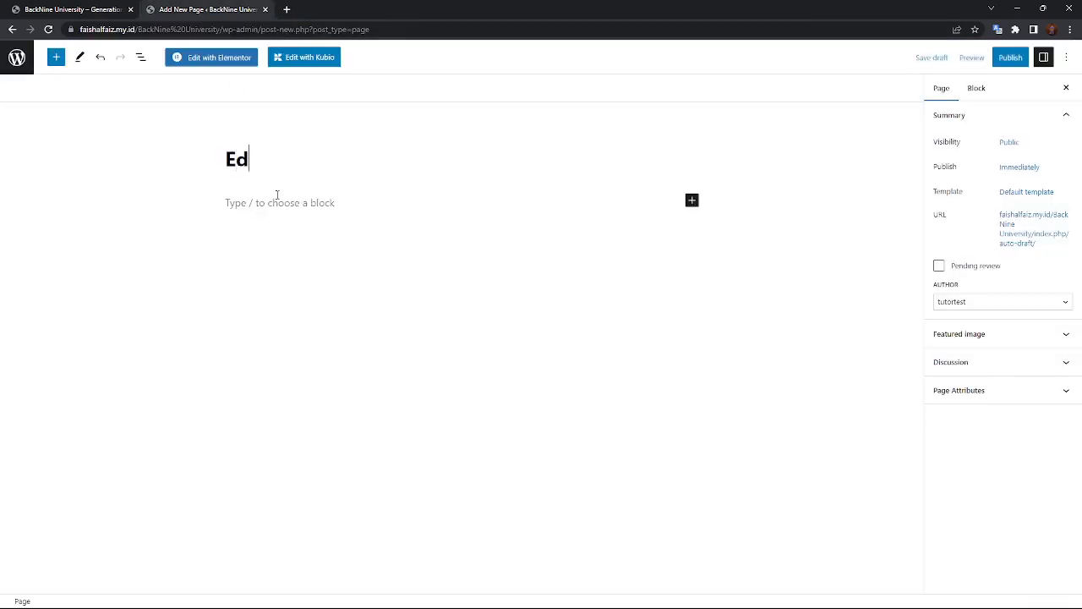
{"action": "type", "text": "ut"}
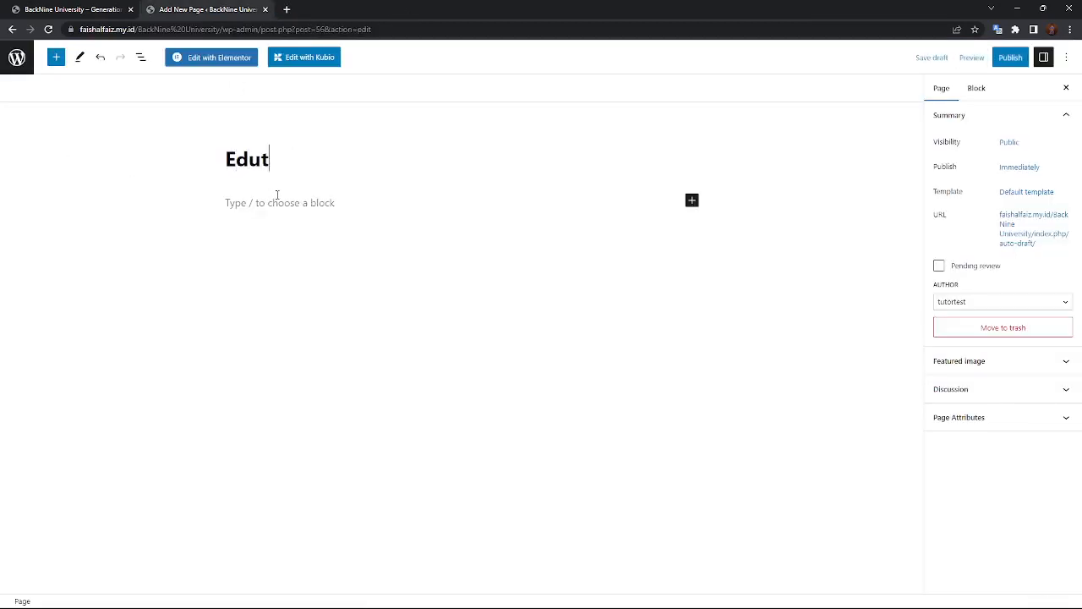
{"action": "type", "text": "aions"}
{"action": "left_click", "coordinate": [1008, 57]}
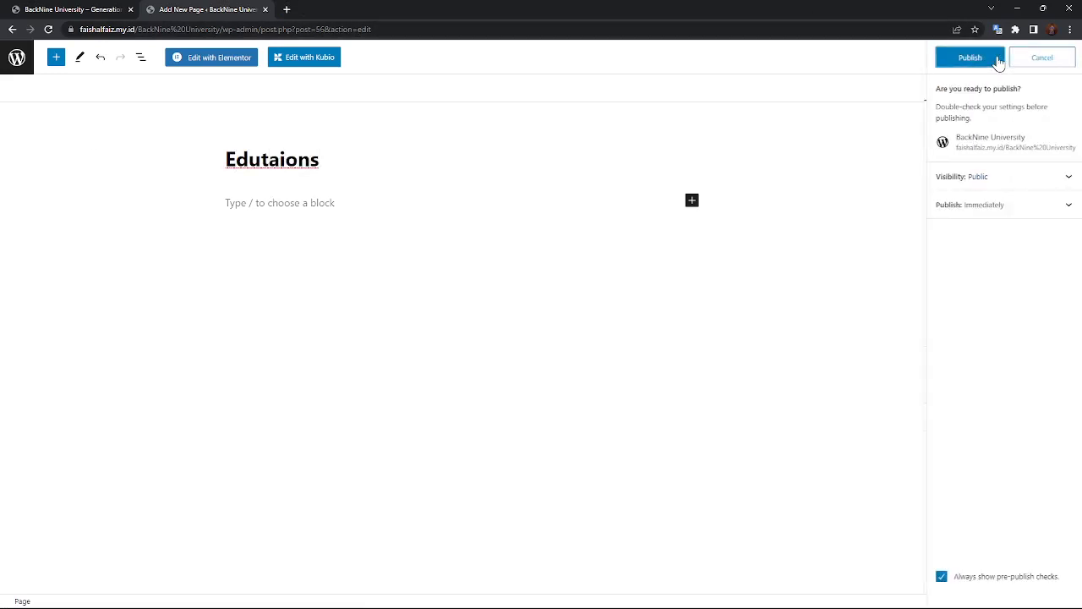
{"action": "left_click", "coordinate": [996, 68]}
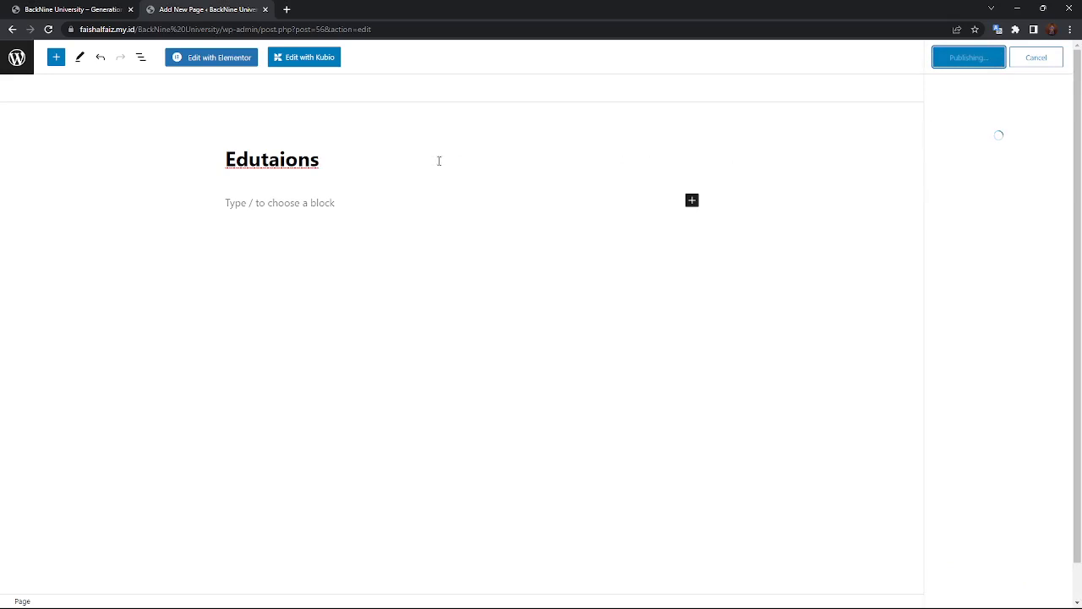
{"action": "left_click", "coordinate": [302, 166]}
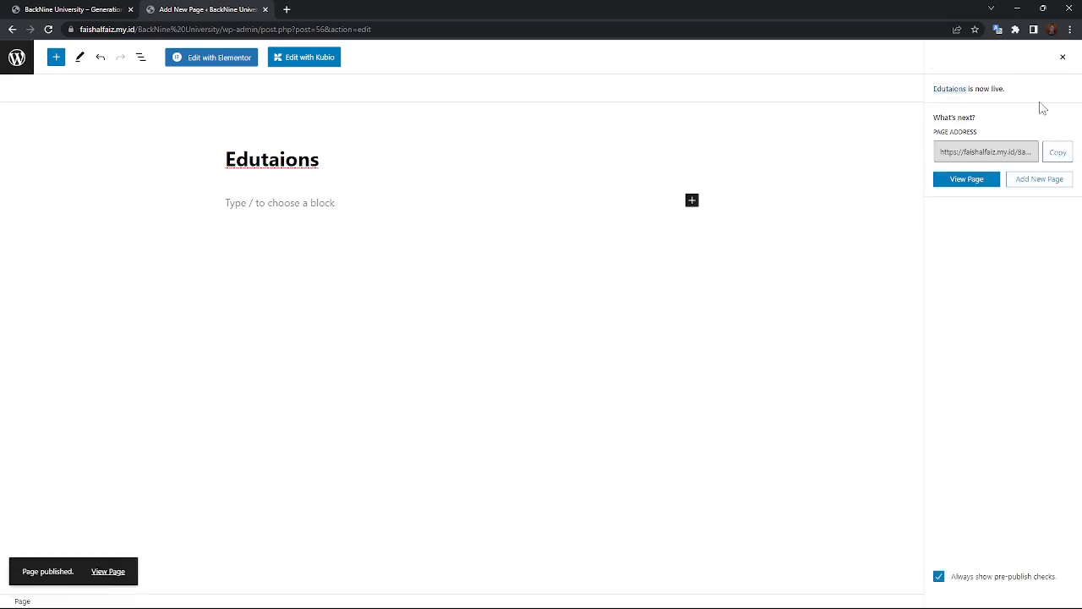
{"action": "left_click", "coordinate": [1067, 61]}
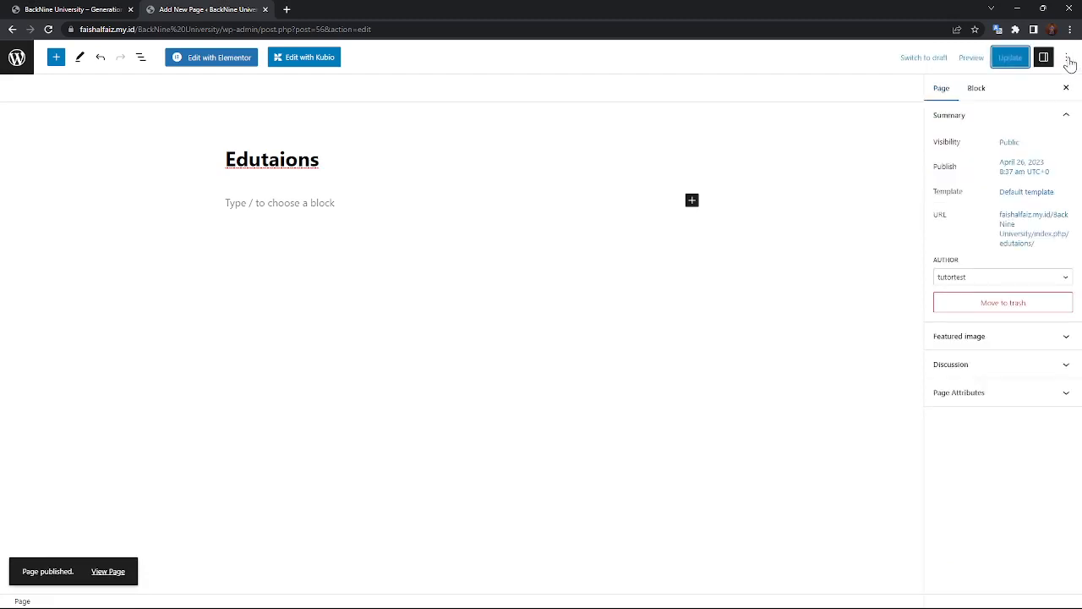
Reopen the Edutaions page from the page list, correct its title to Educations, and update the page.
{"action": "left_click", "coordinate": [17, 59]}
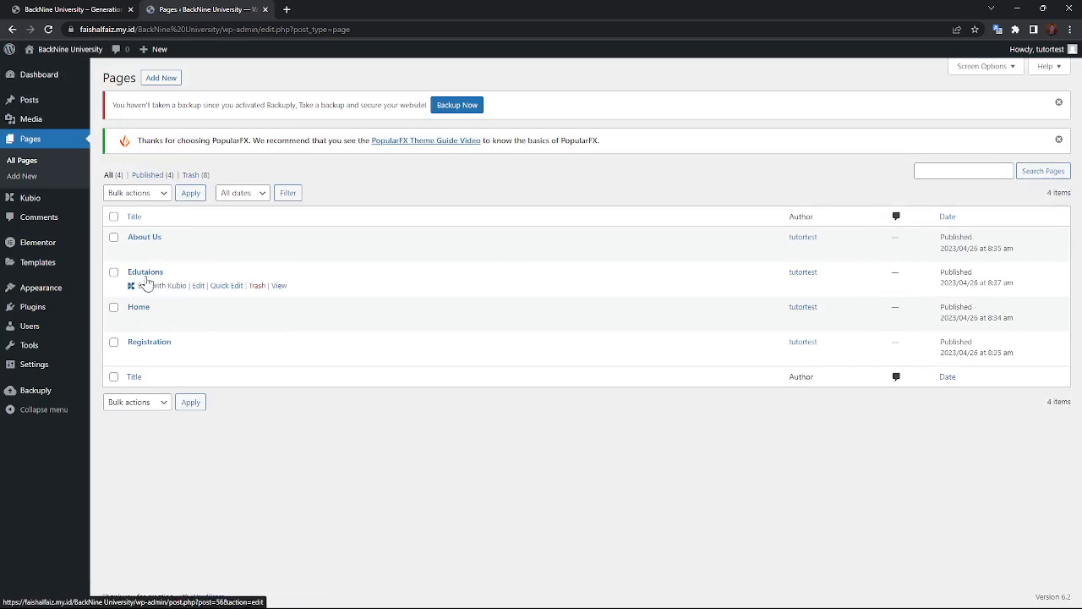
{"action": "left_click", "coordinate": [200, 288]}
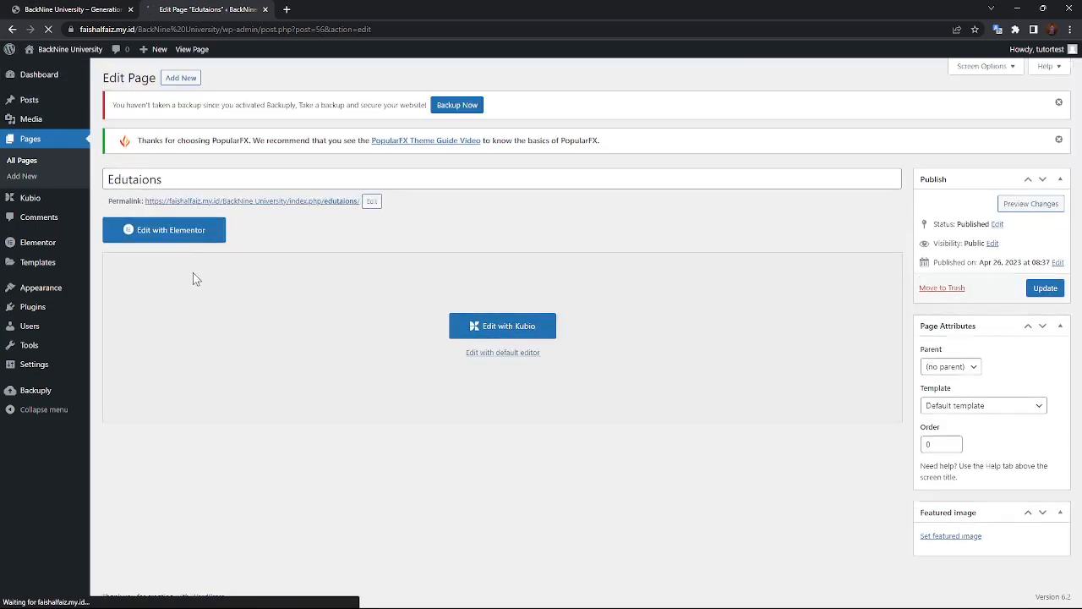
{"action": "left_click", "coordinate": [170, 181]}
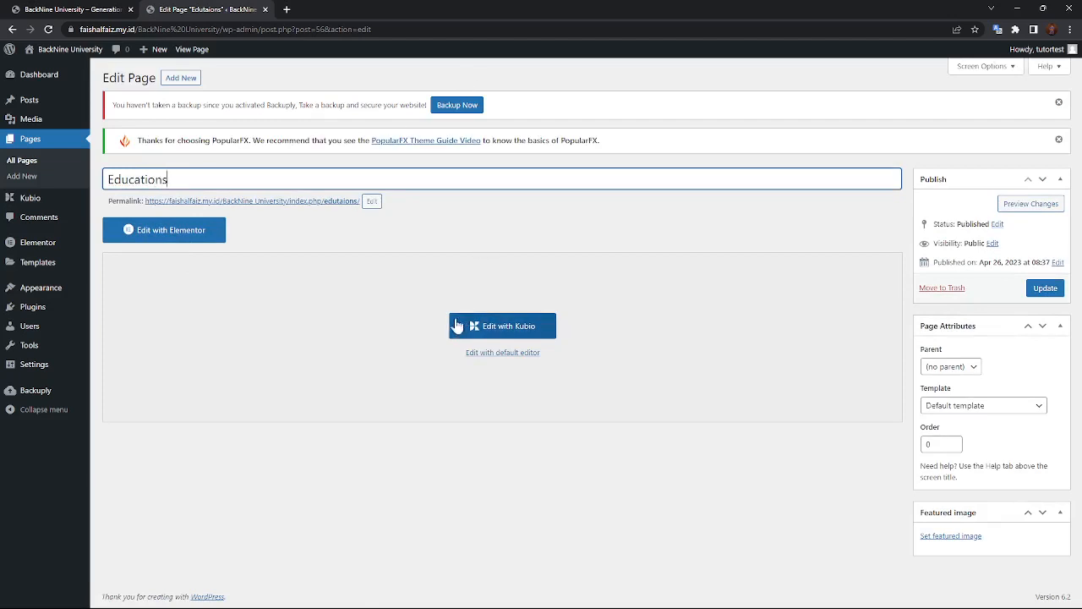
{"action": "left_click", "coordinate": [425, 233]}
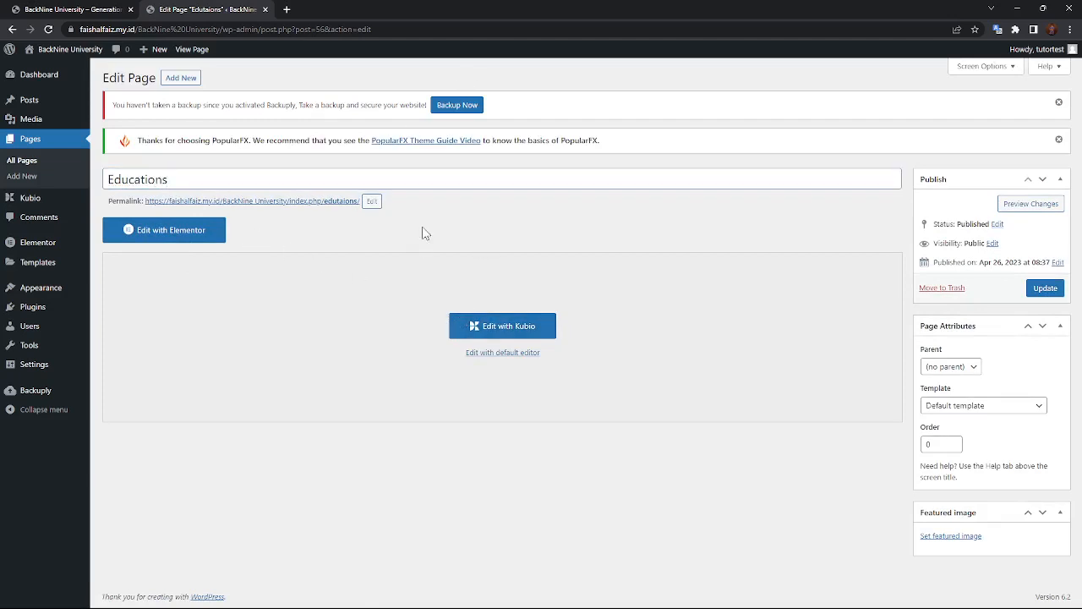
{"action": "left_click", "coordinate": [1046, 290]}
{"action": "left_click", "coordinate": [593, 104]}
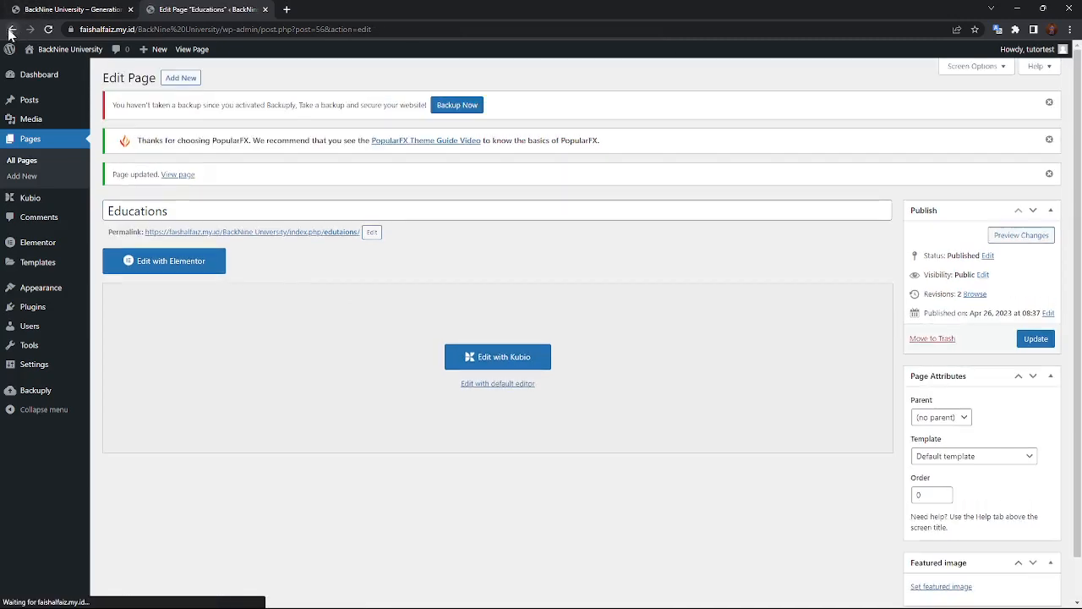
Return to the page list and reload it to show the corrected Educations title.
{"action": "left_click", "coordinate": [10, 31]}
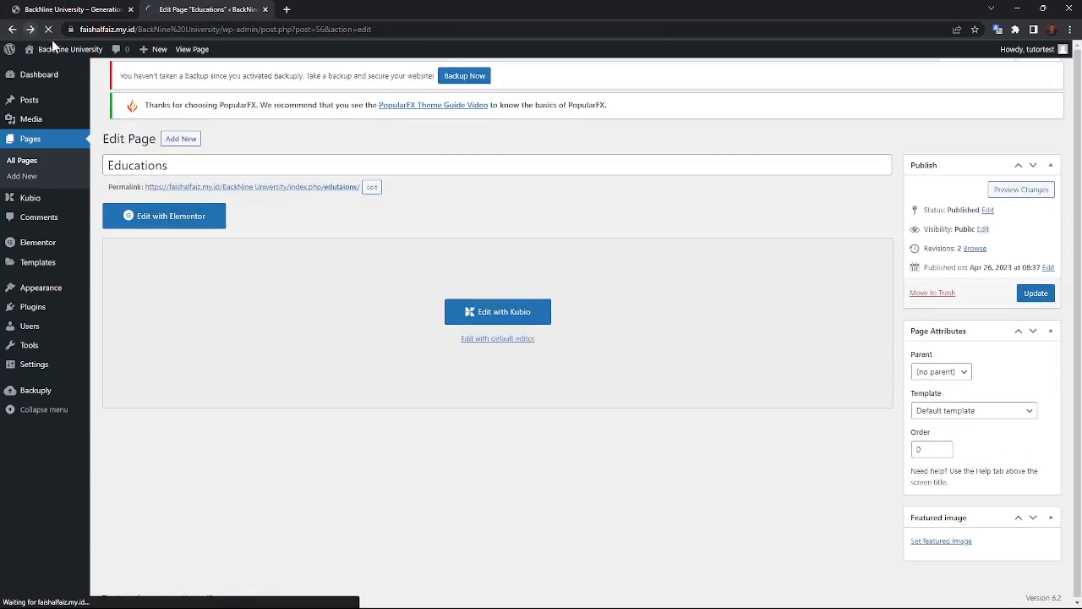
{"action": "left_click", "coordinate": [10, 30]}
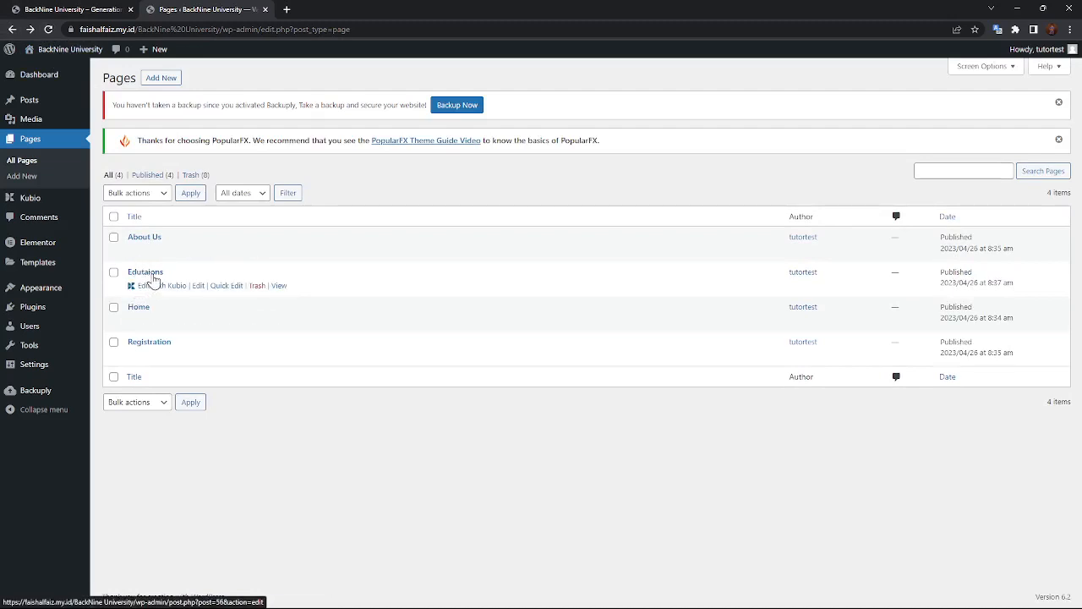
{"action": "mouse_move", "coordinate": [69, 86]}
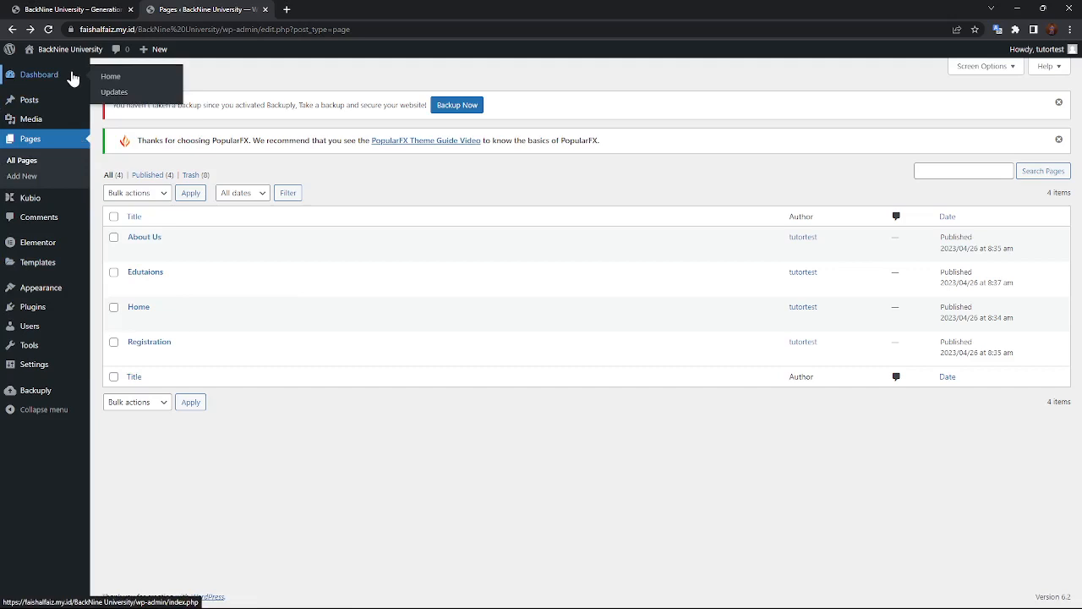
{"action": "key", "text": "F5"}
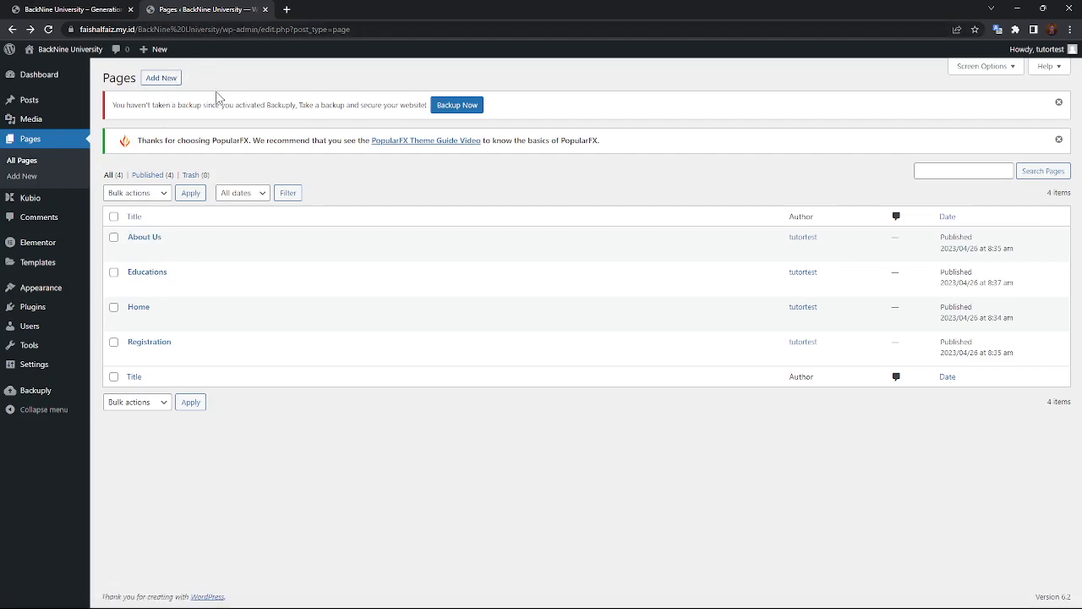
View the ugm.ac.id homepage for reference on its navigation items, and close that site.
{"action": "key", "text": "ctrl+t"}
{"action": "type", "text": "ugm.ac.id"}
{"action": "key", "text": "Return"}
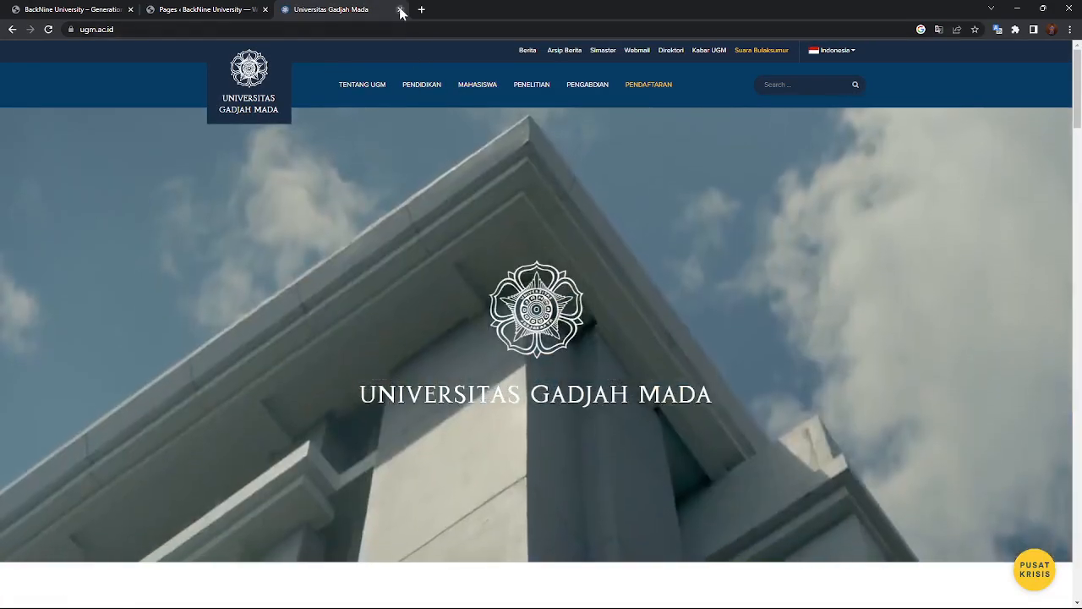
{"action": "left_click", "coordinate": [400, 9]}
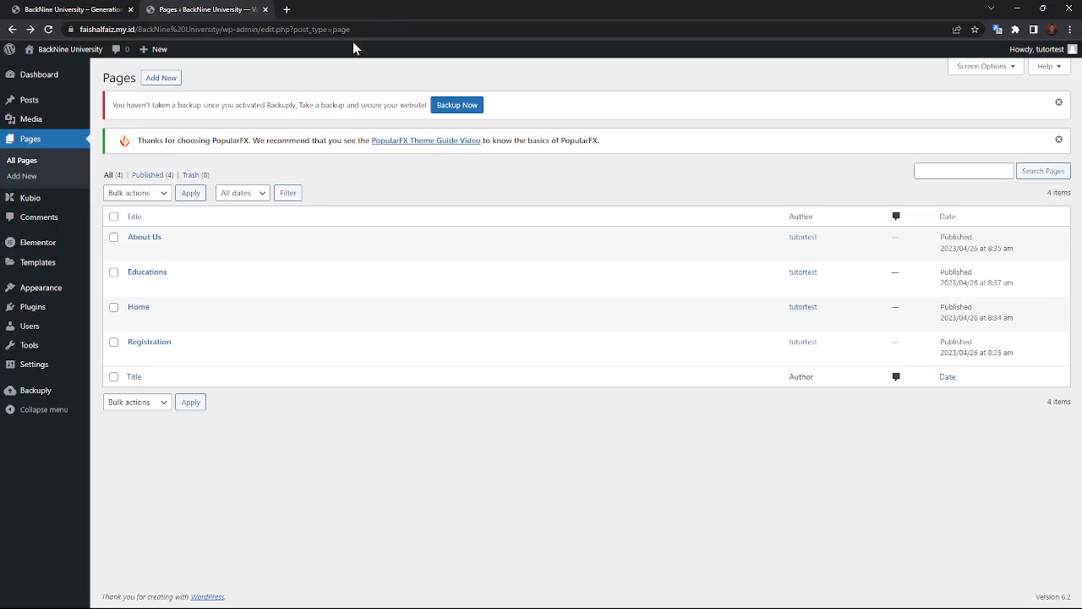
Add a new page titled Students Achievment, publish it, and return to the page list.
{"action": "left_click", "coordinate": [165, 78]}
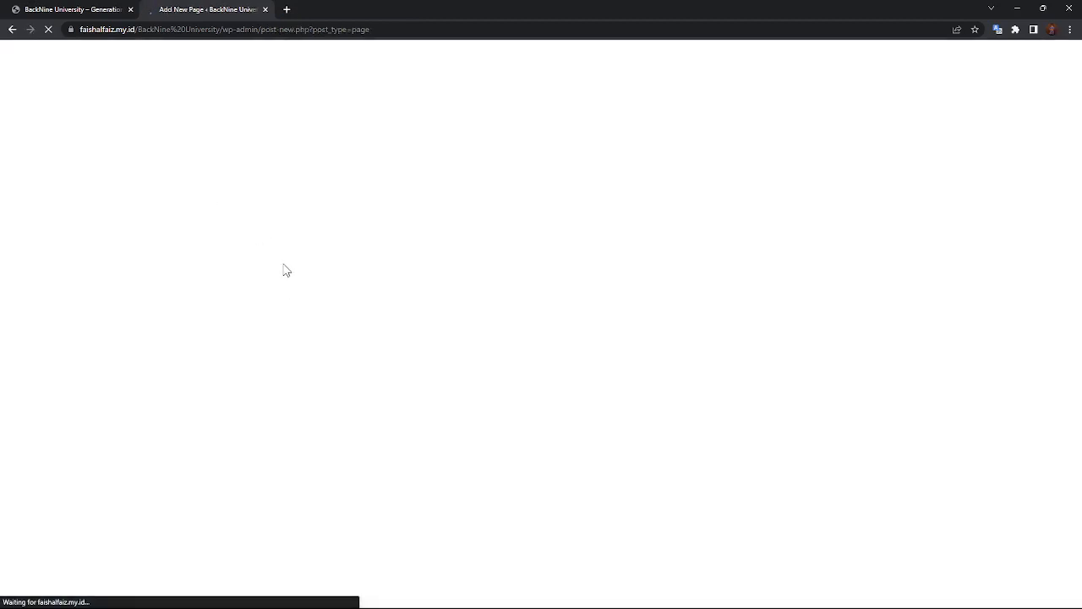
{"action": "type", "text": "Stude"}
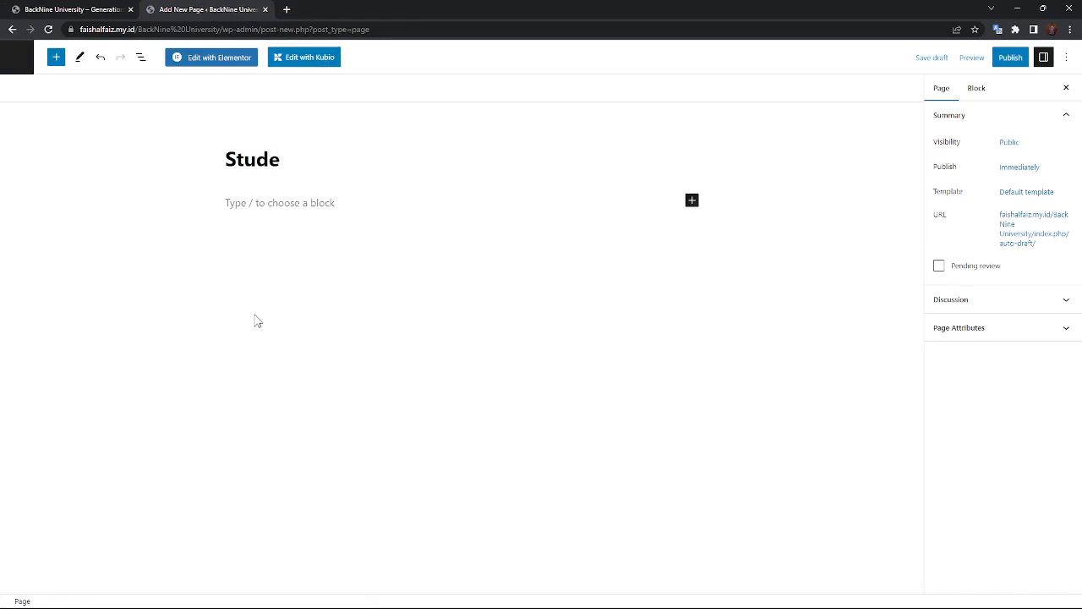
{"action": "type", "text": "nts Achievmen"}
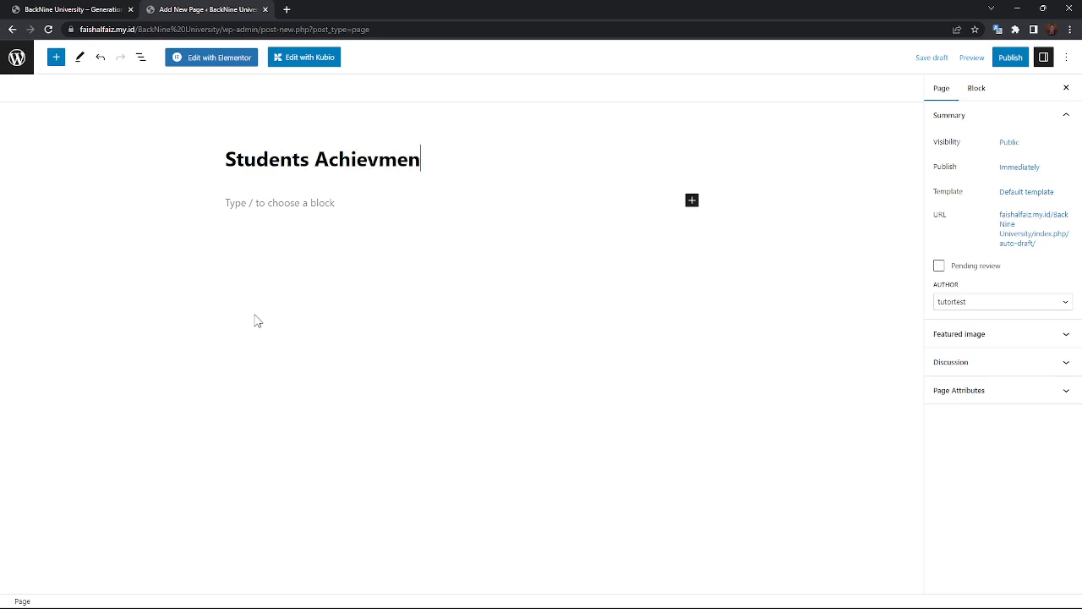
{"action": "type", "text": "t"}
{"action": "left_click", "coordinate": [1009, 57]}
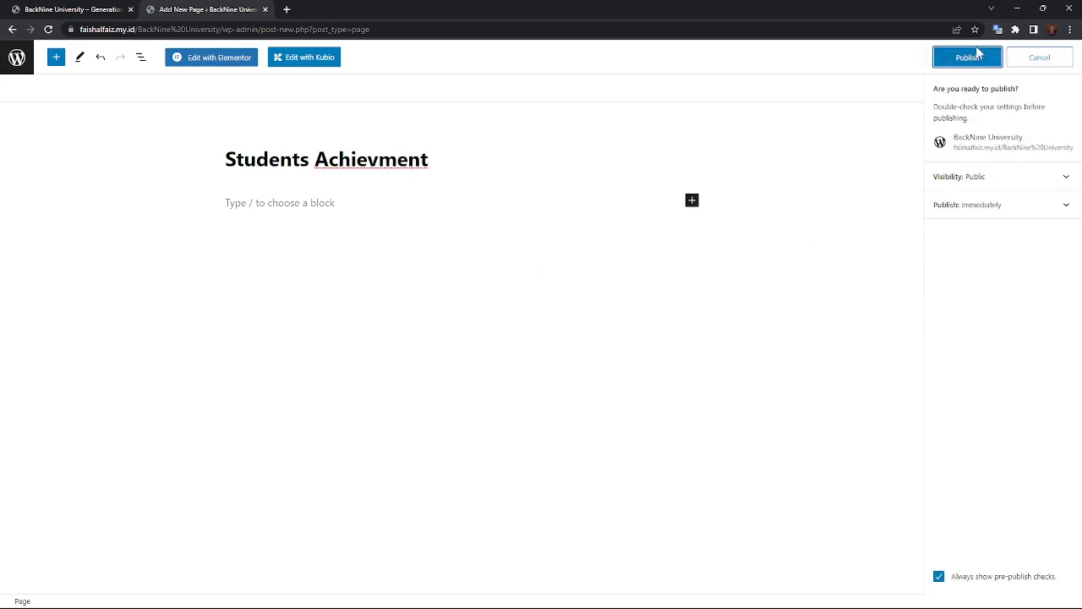
{"action": "left_click", "coordinate": [968, 58]}
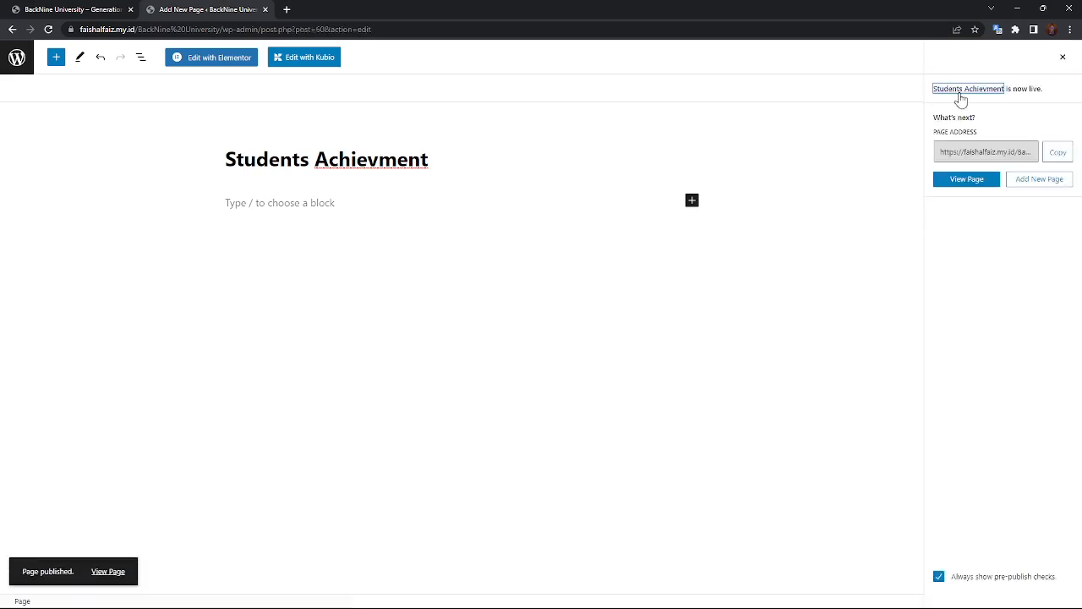
{"action": "left_click", "coordinate": [1063, 59]}
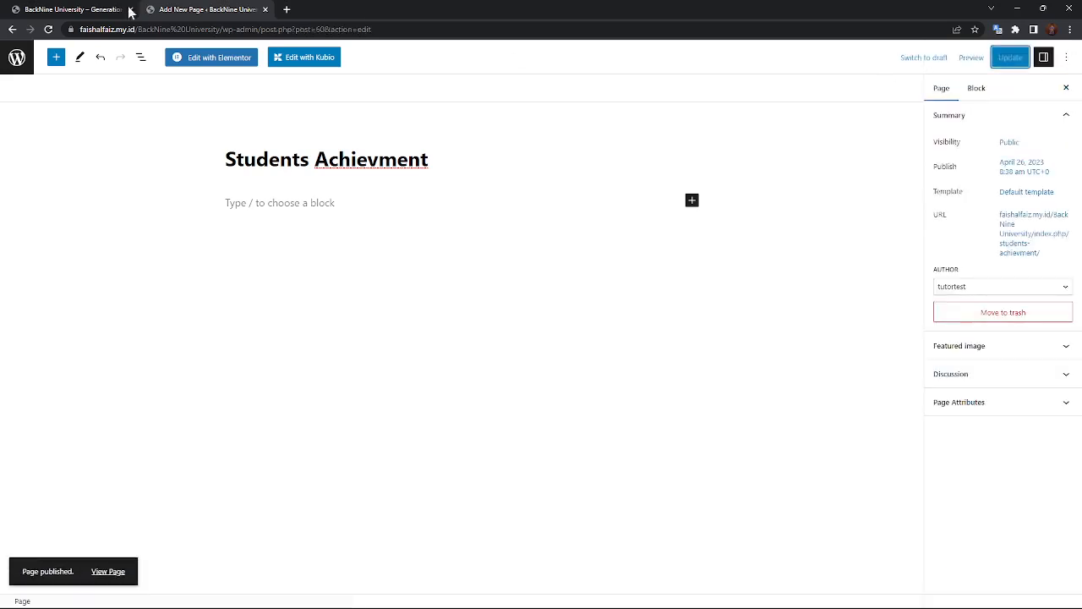
{"action": "left_click", "coordinate": [16, 59]}
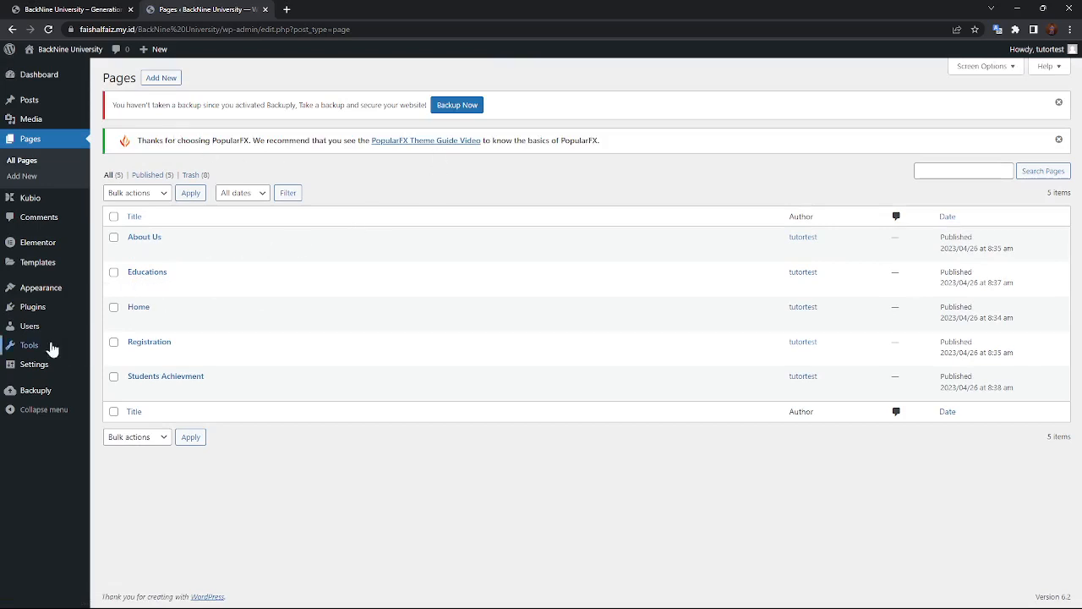
Open the active PopularFX theme for customization from the installed themes.
{"action": "mouse_move", "coordinate": [46, 107]}
{"action": "left_click", "coordinate": [43, 290]}
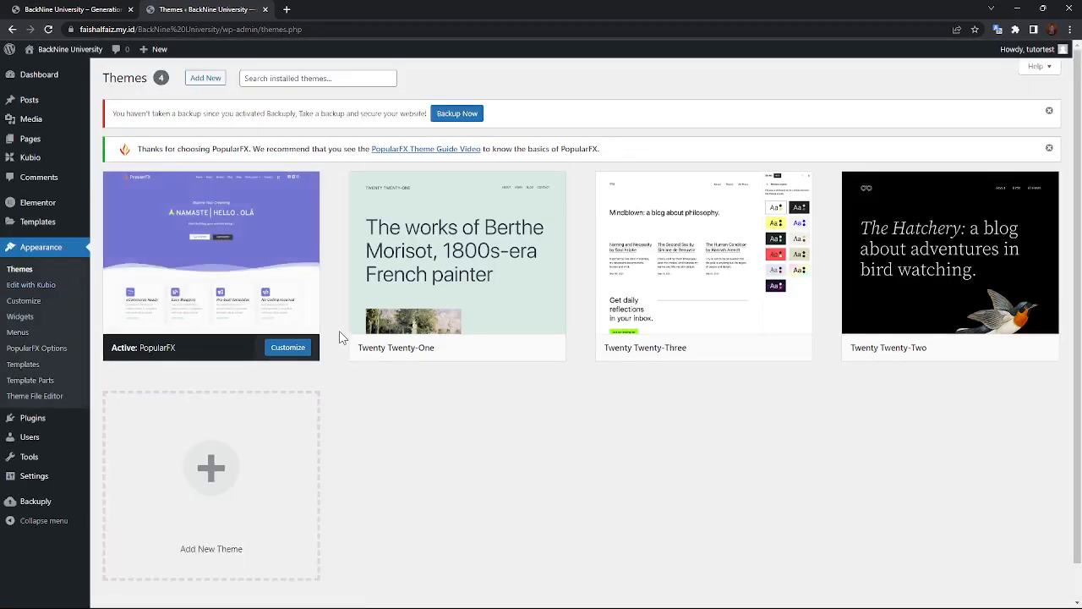
{"action": "scroll", "coordinate": [474, 464], "scroll_direction": "down", "scroll_amount": 1}
{"action": "scroll", "coordinate": [338, 467], "scroll_direction": "up", "scroll_amount": 1}
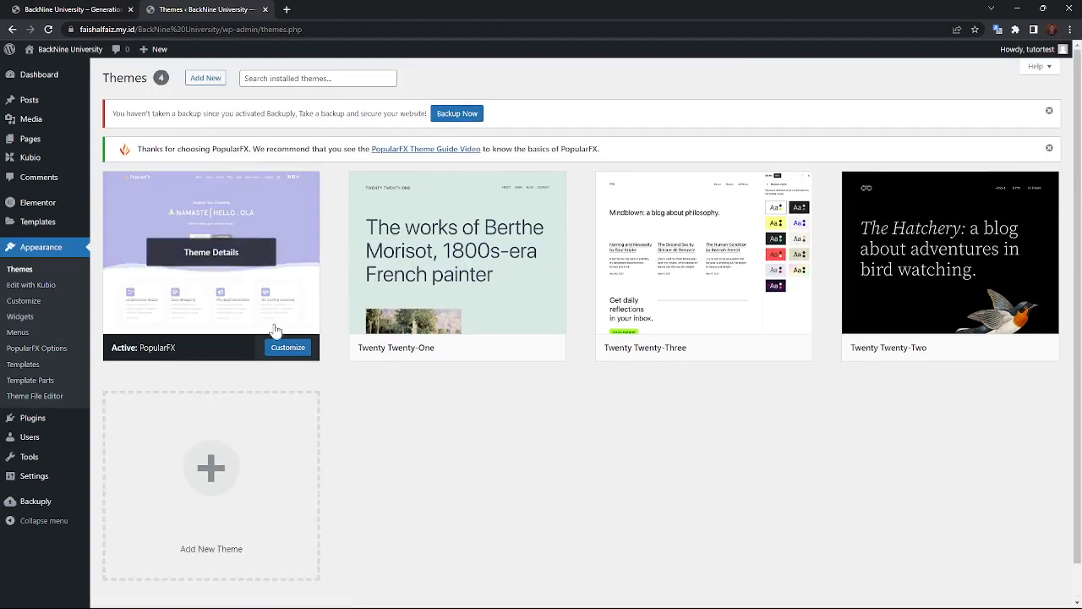
{"action": "left_click", "coordinate": [288, 348]}
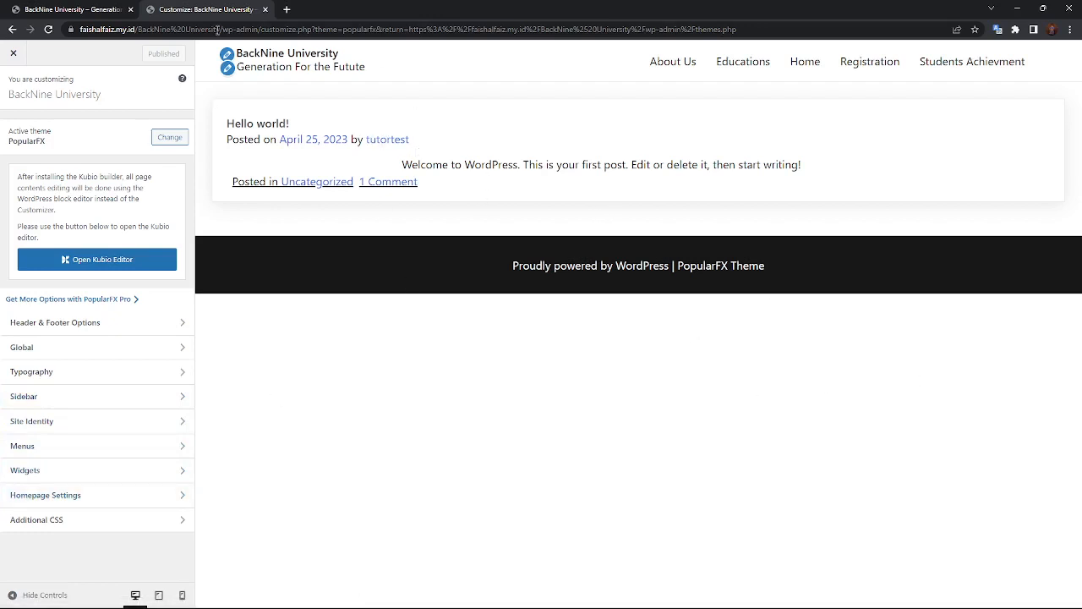
Set the homepage to display the static page Home, publish the change, and leave the customizer.
{"action": "left_click", "coordinate": [97, 494]}
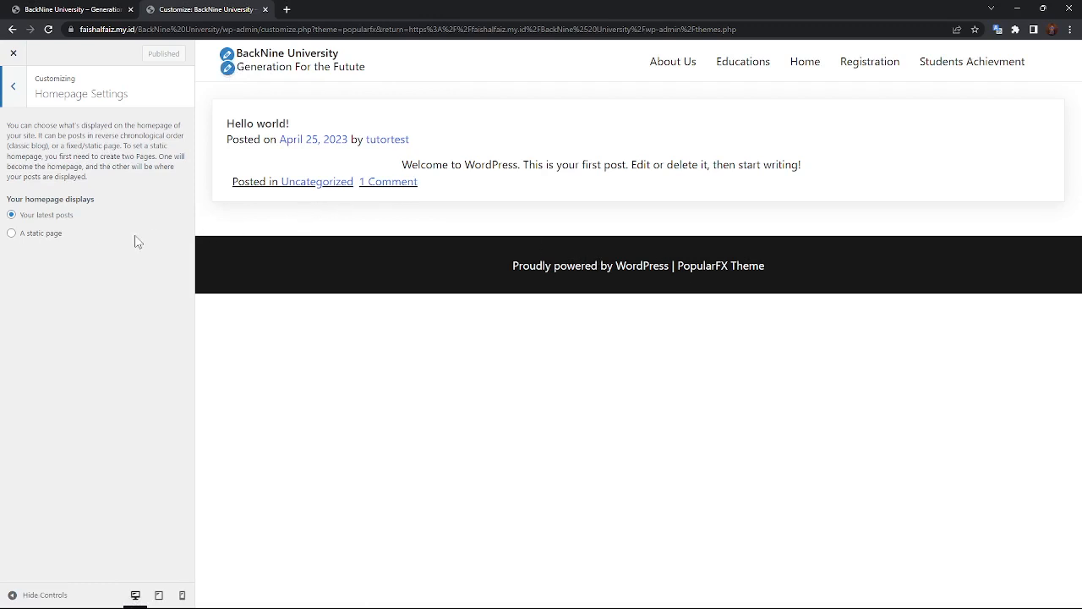
{"action": "left_click", "coordinate": [18, 87]}
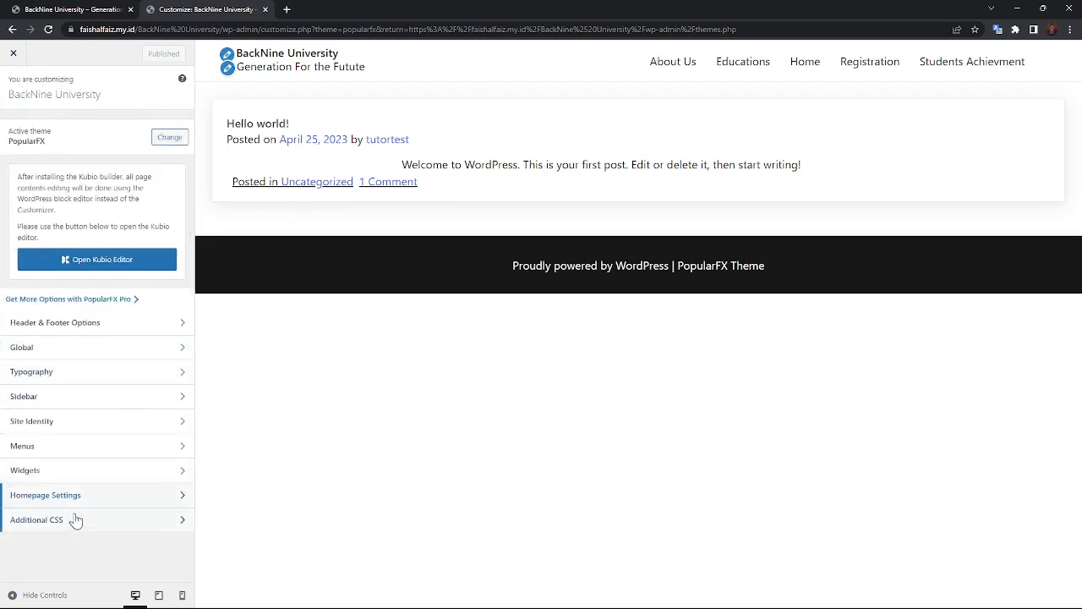
{"action": "left_click", "coordinate": [51, 496]}
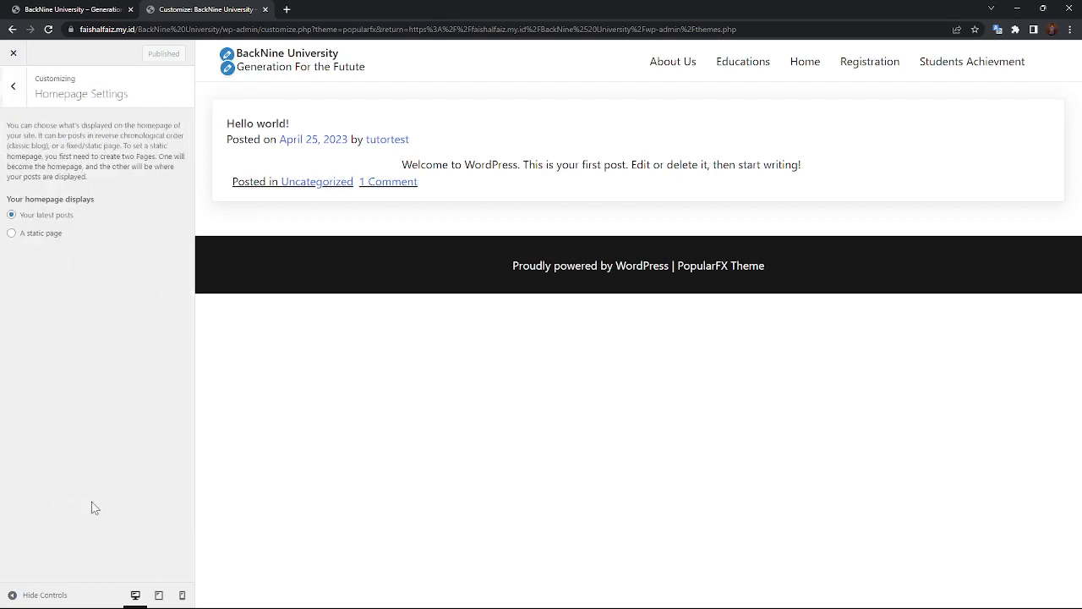
{"action": "left_click", "coordinate": [13, 236]}
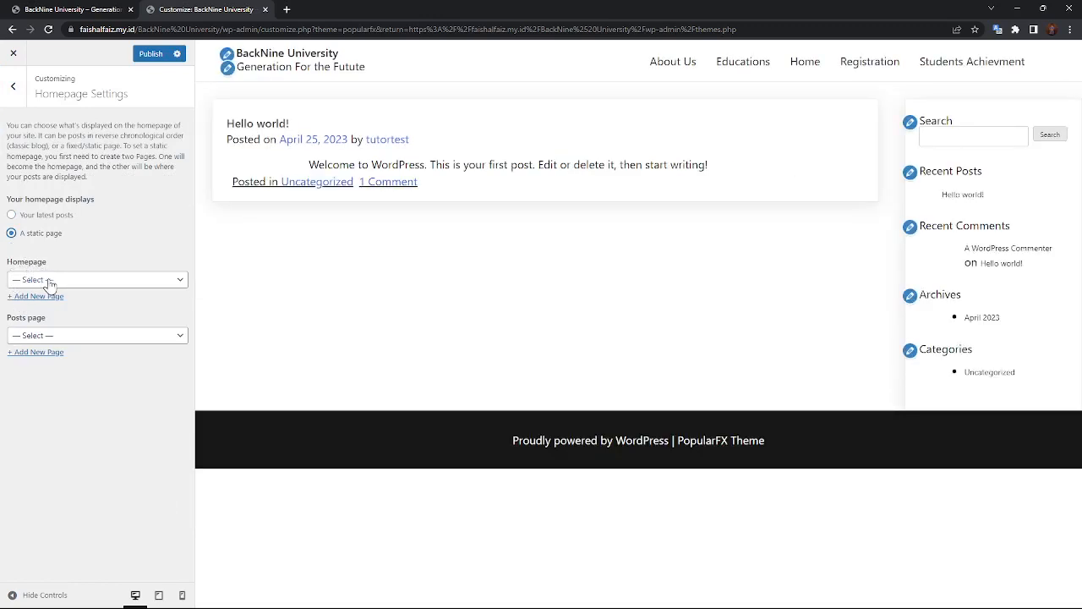
{"action": "left_click", "coordinate": [49, 284]}
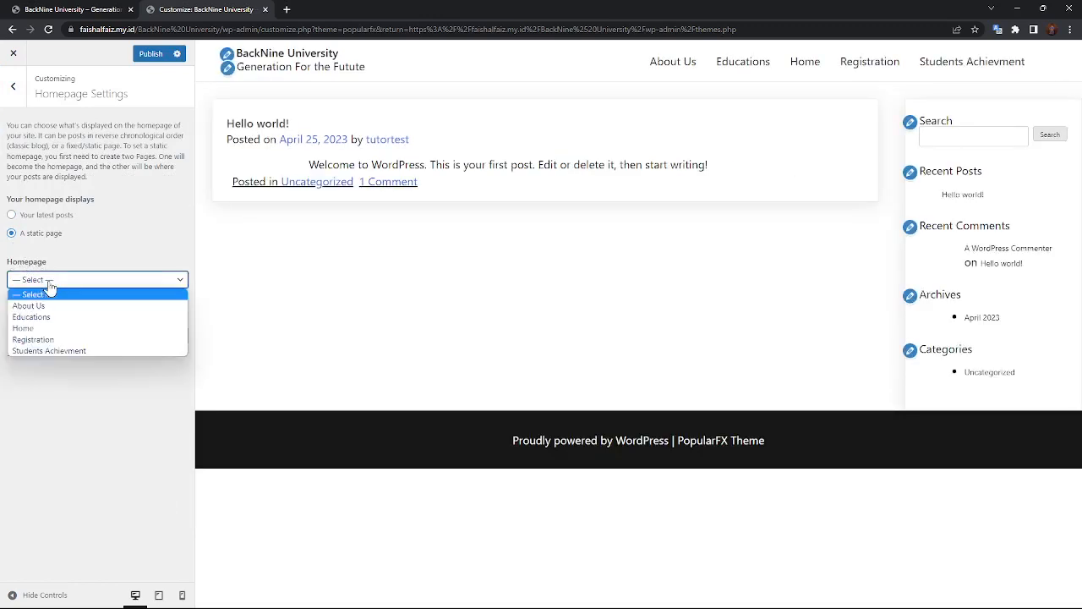
{"action": "left_click", "coordinate": [46, 328]}
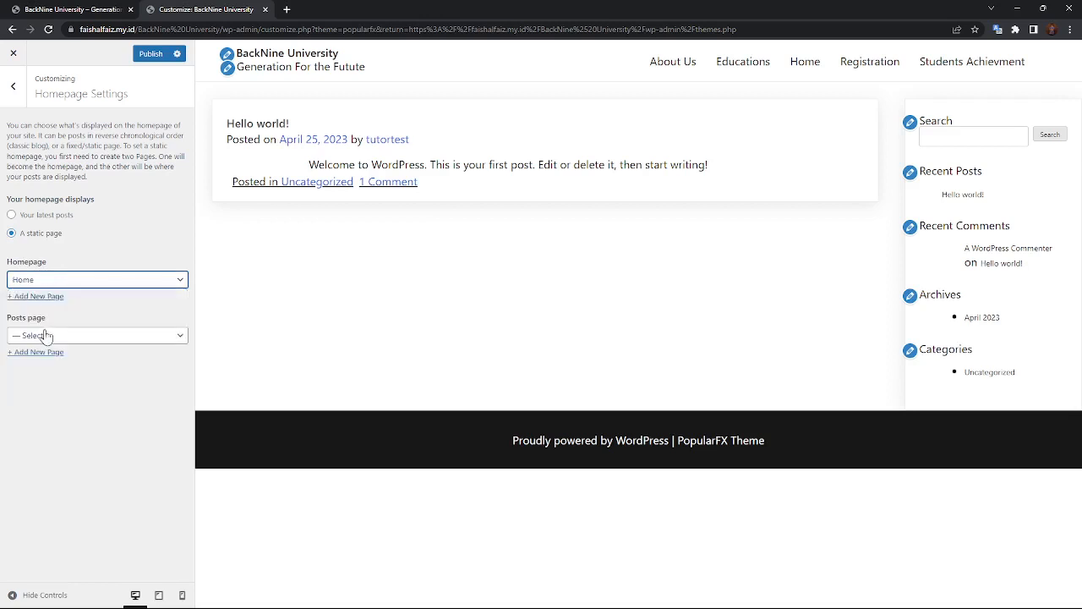
{"action": "left_click", "coordinate": [152, 54]}
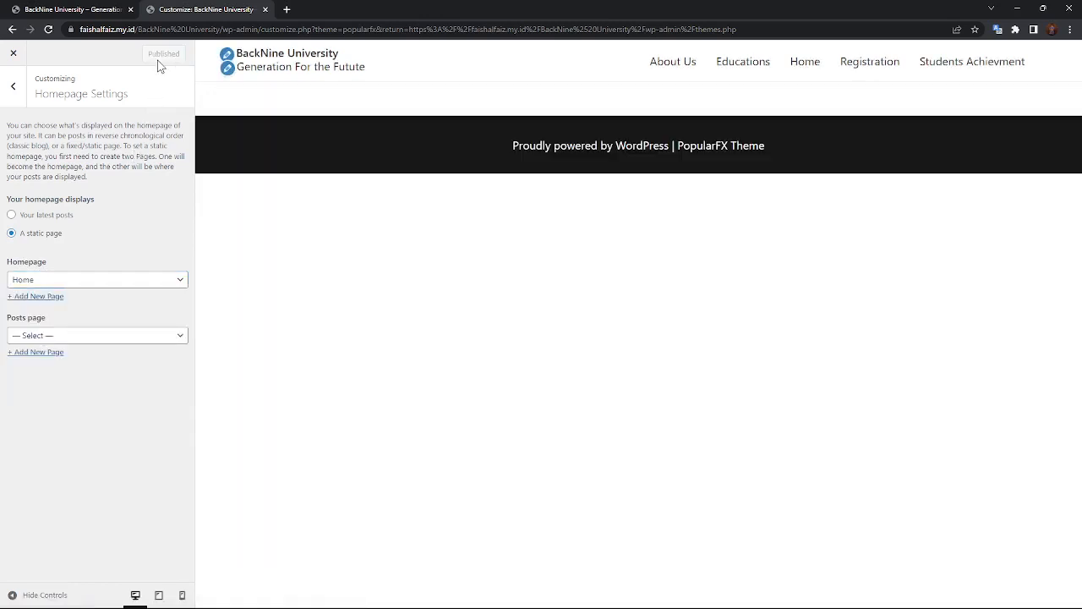
{"action": "left_click", "coordinate": [14, 86]}
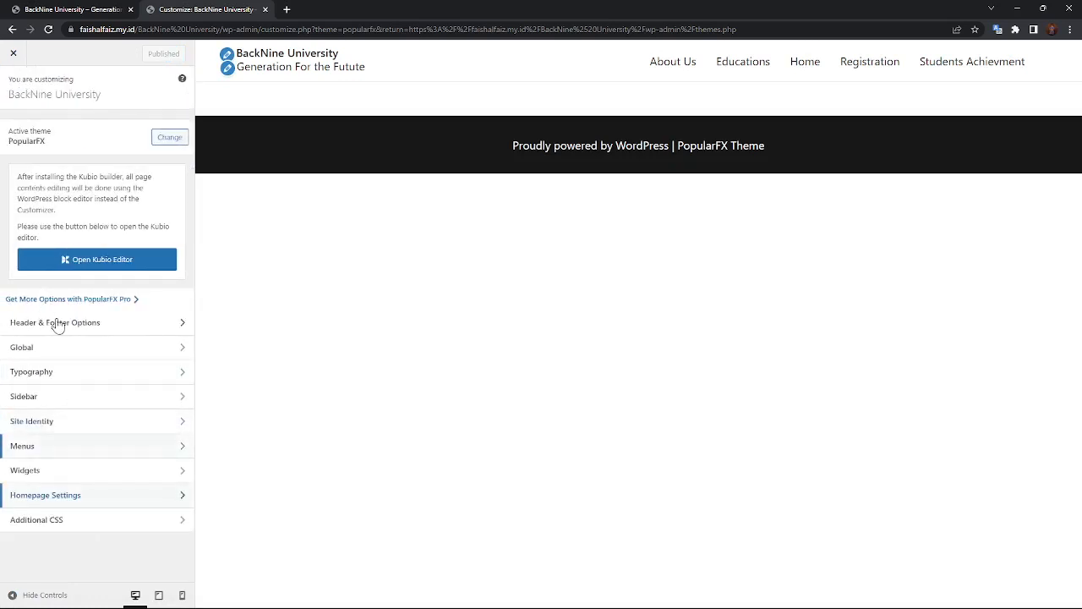
{"action": "left_click", "coordinate": [14, 53]}
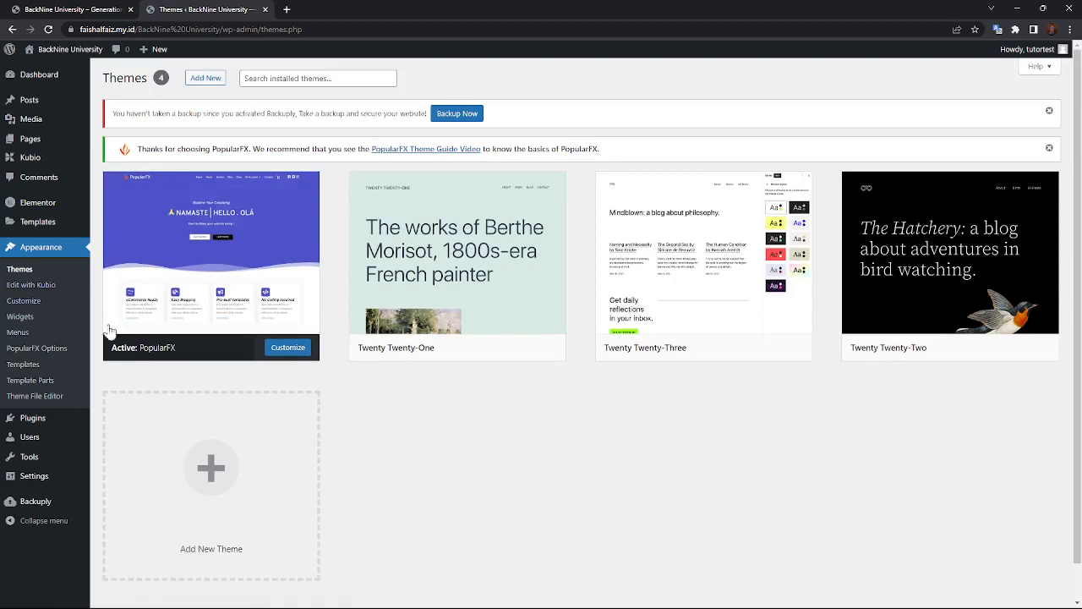
Check the page list for the front page assignment, and open the theme library for adding a new theme.
{"action": "left_click", "coordinate": [25, 146]}
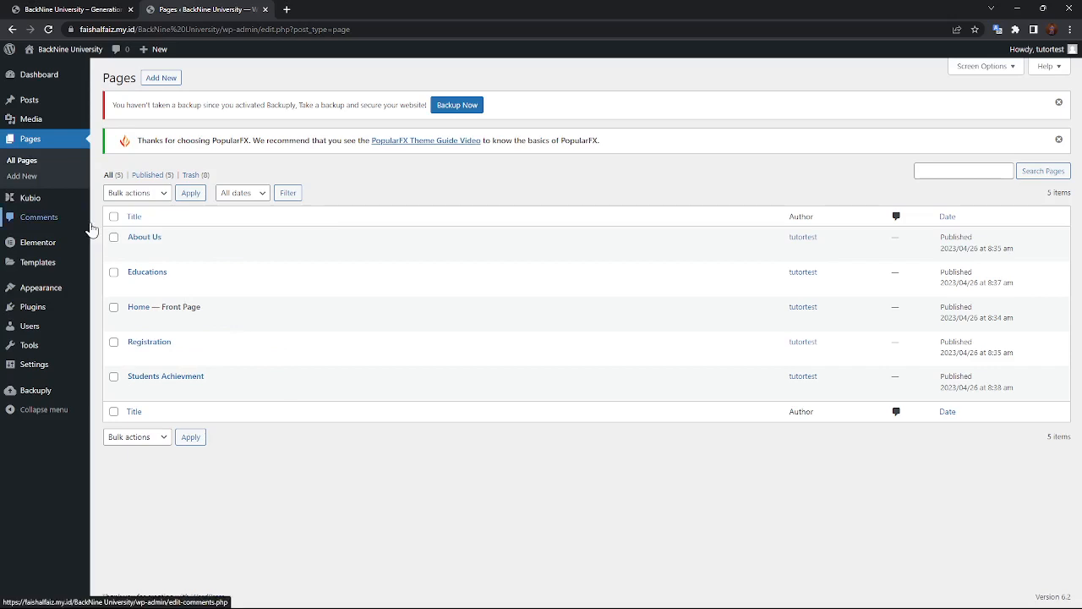
{"action": "left_click", "coordinate": [59, 289]}
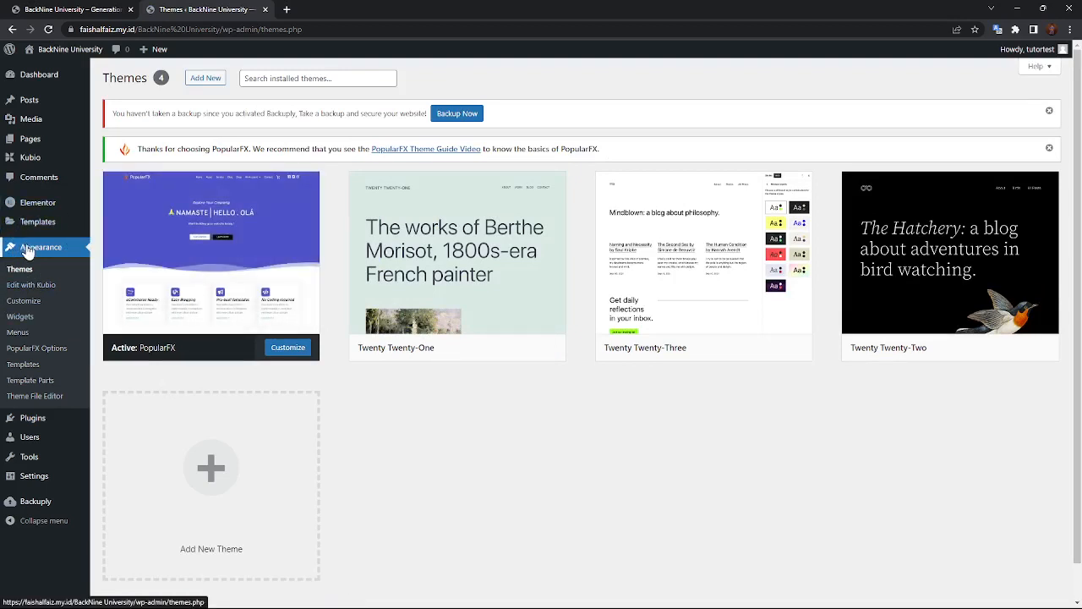
{"action": "left_click", "coordinate": [202, 80]}
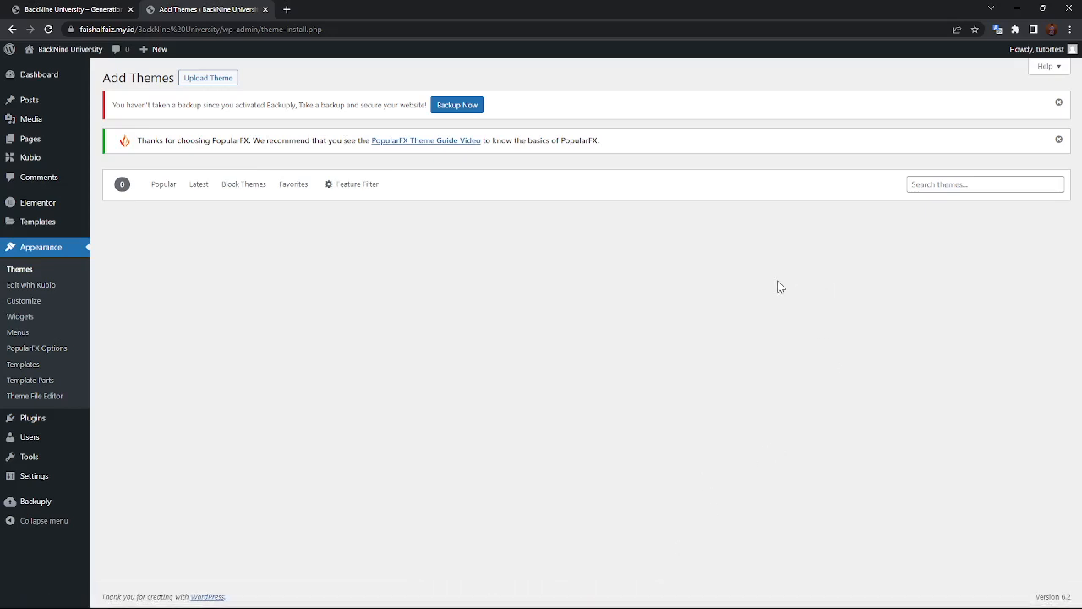
{"action": "left_click", "coordinate": [82, 367]}
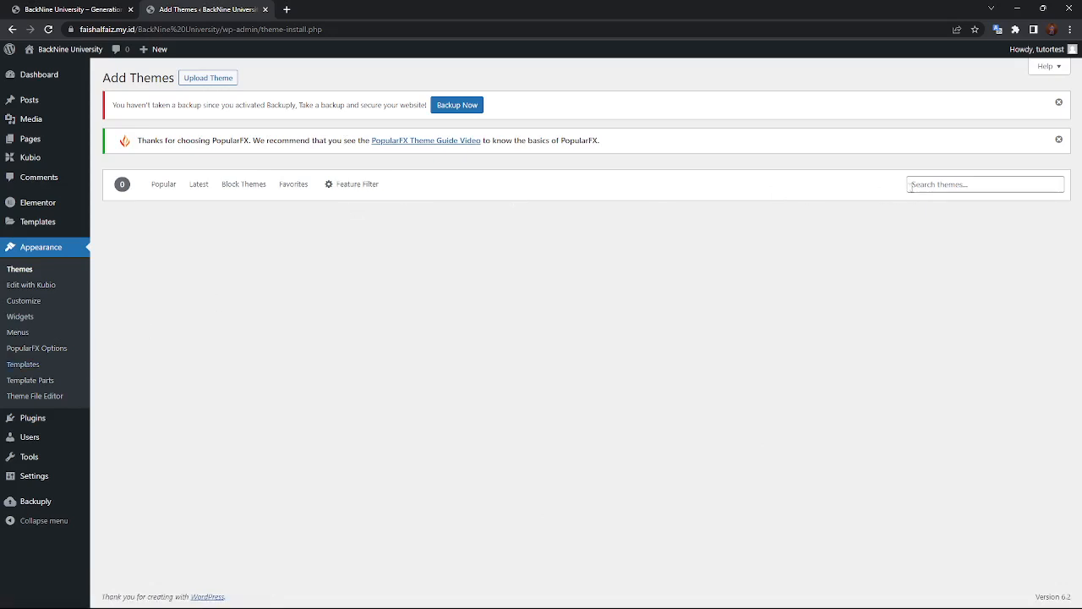